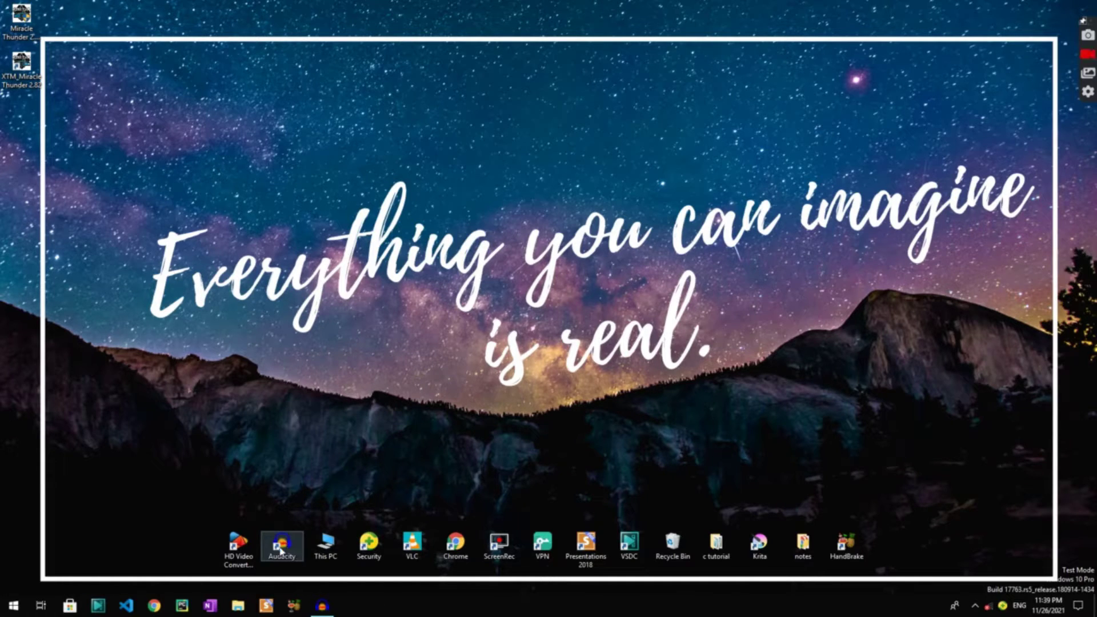
- Open Audacity from the desktop
double_click(283, 548)
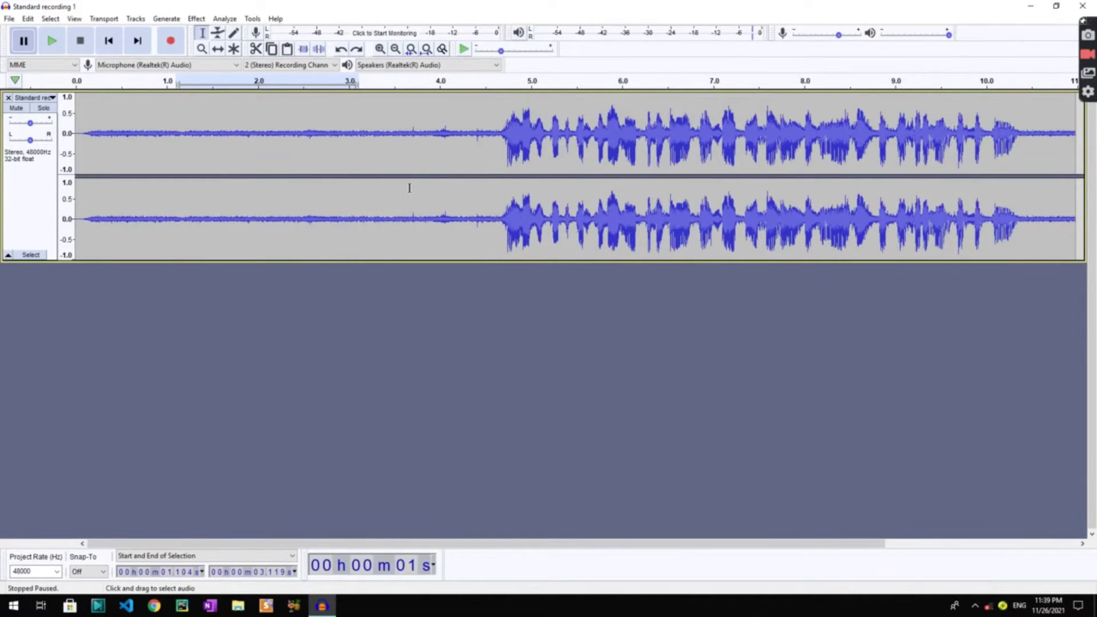
click(7, 20)
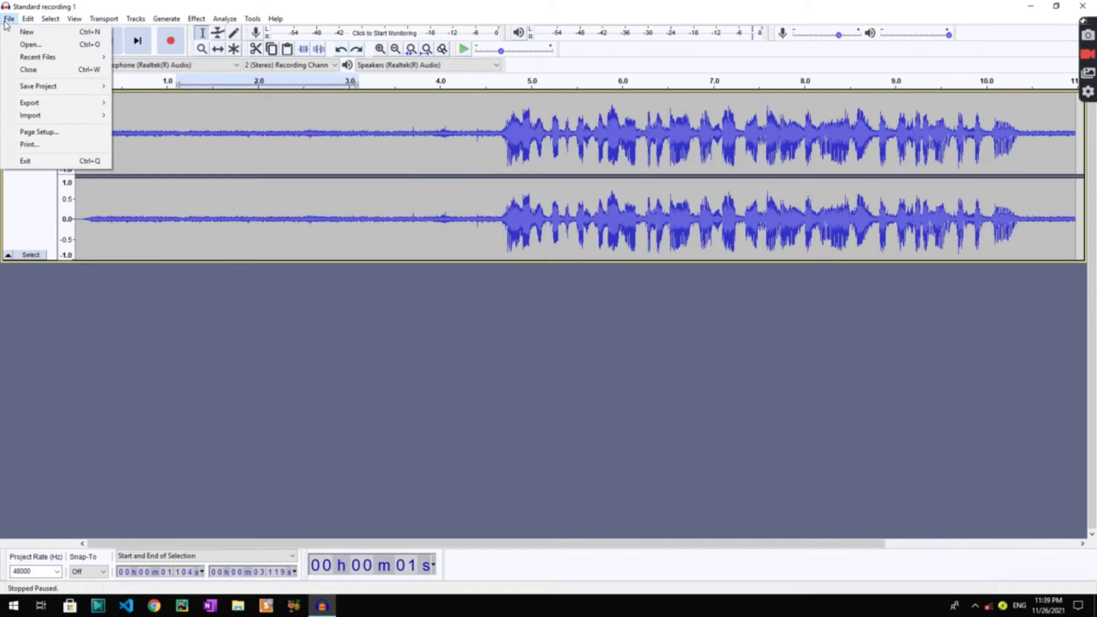
mouse_move(50, 116)
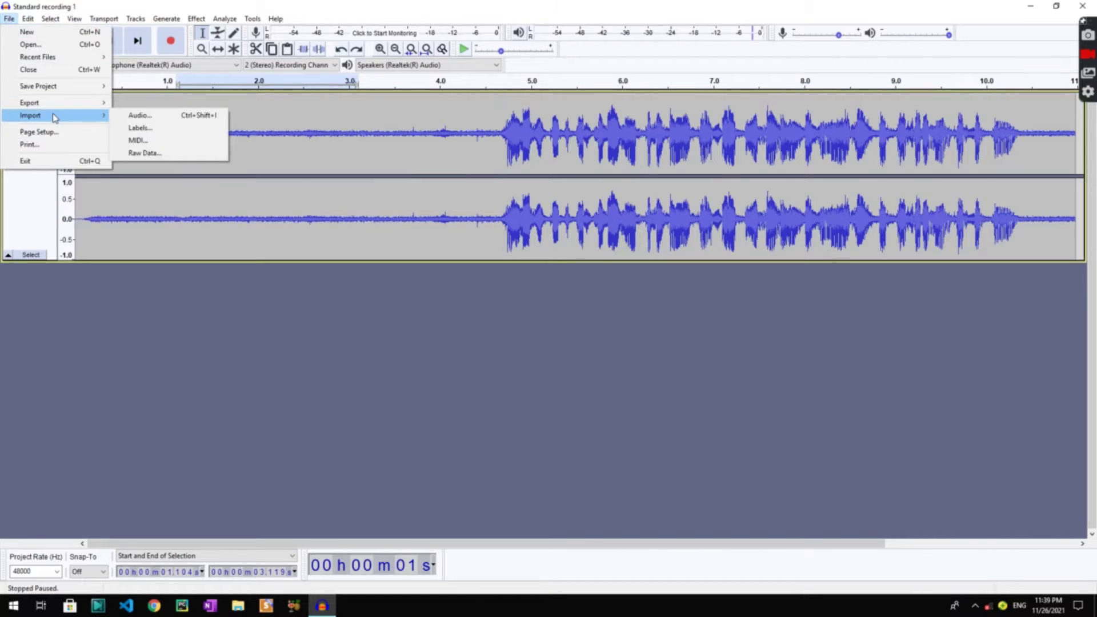
click(129, 117)
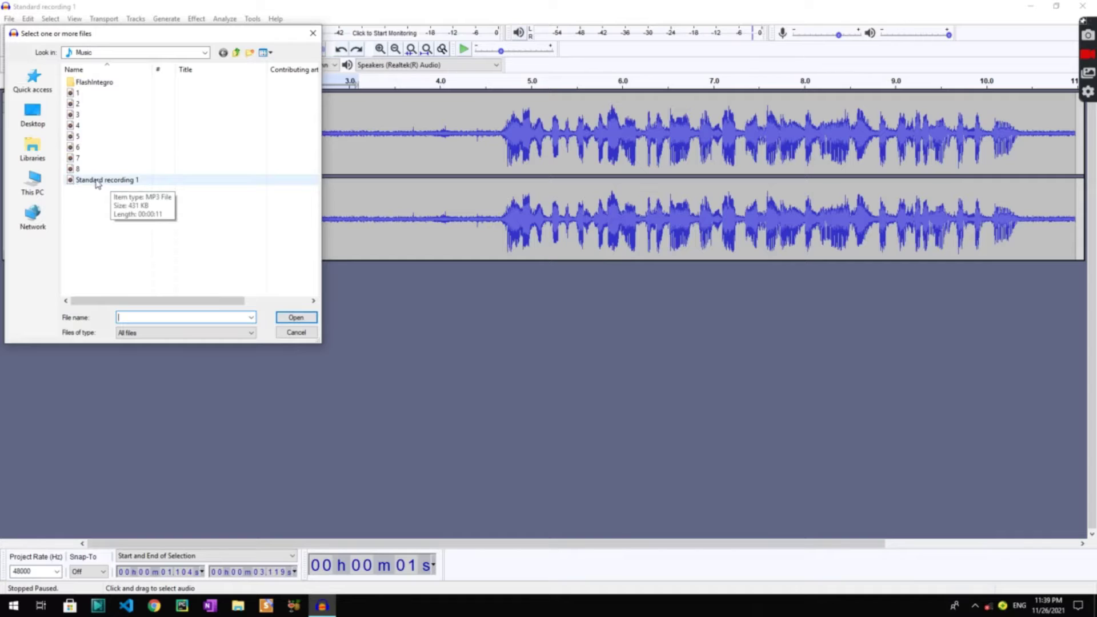
key(Escape)
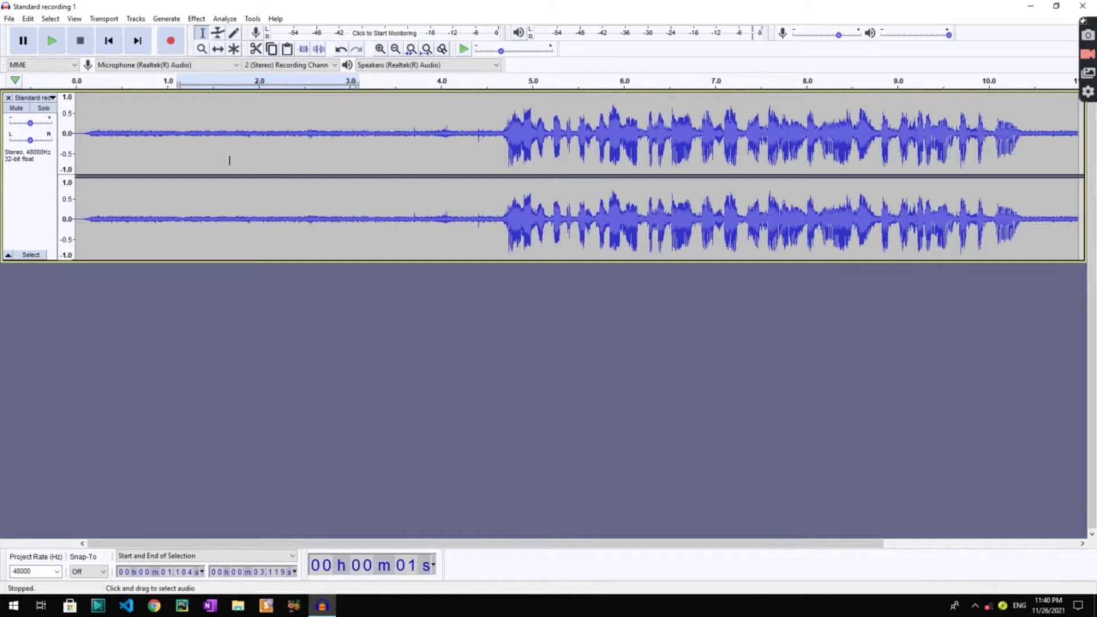
- Play the opening of the recording to hear its background noise, pausing at about 3 seconds
click(52, 41)
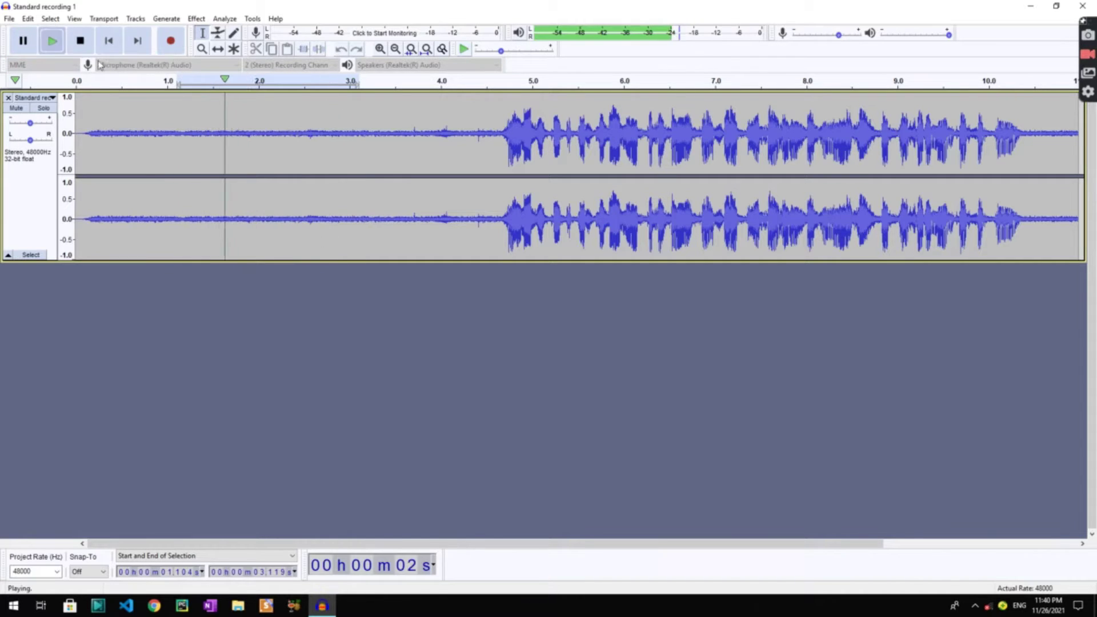
click(25, 41)
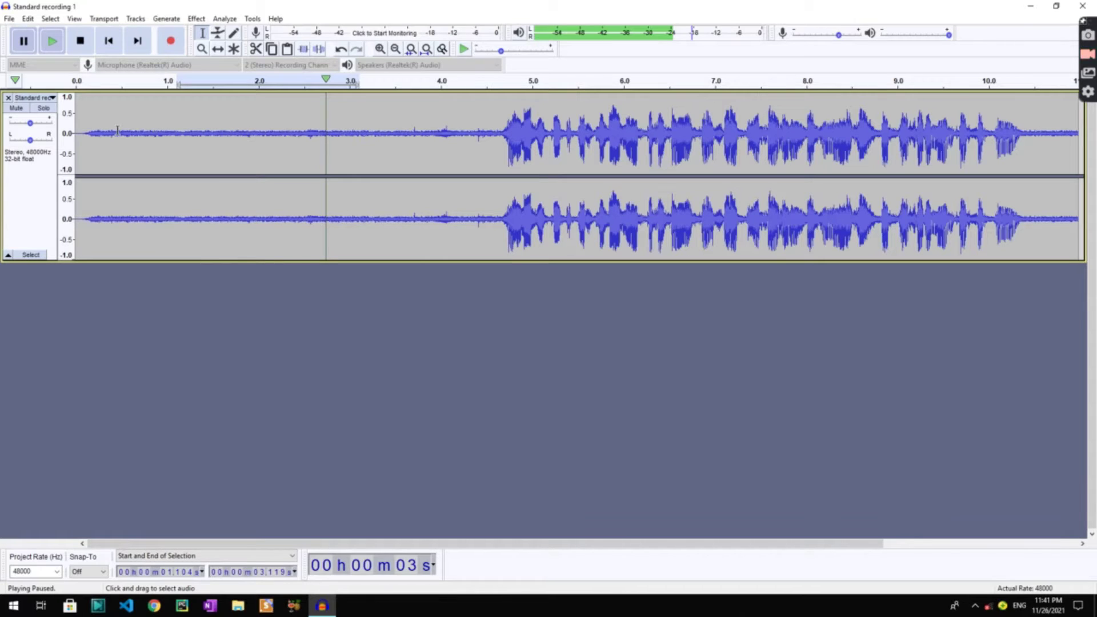
- Select the noise-only passage from about 0.47 to 2.19 seconds and capture it as the noise profile for Noise Reduction
drag(119, 130, 276, 160)
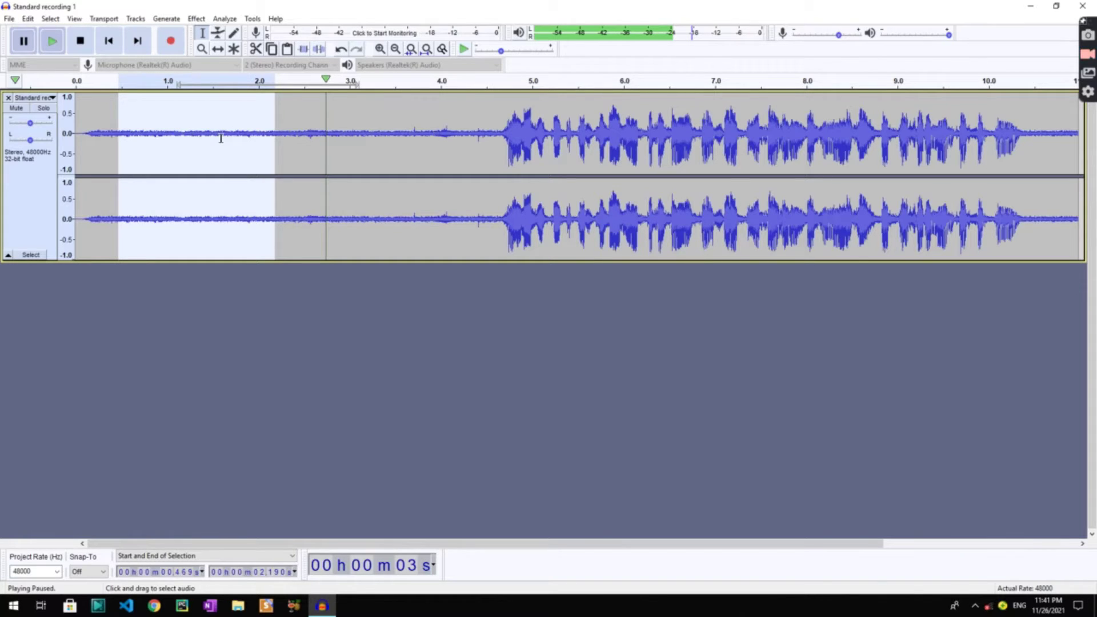
click(197, 18)
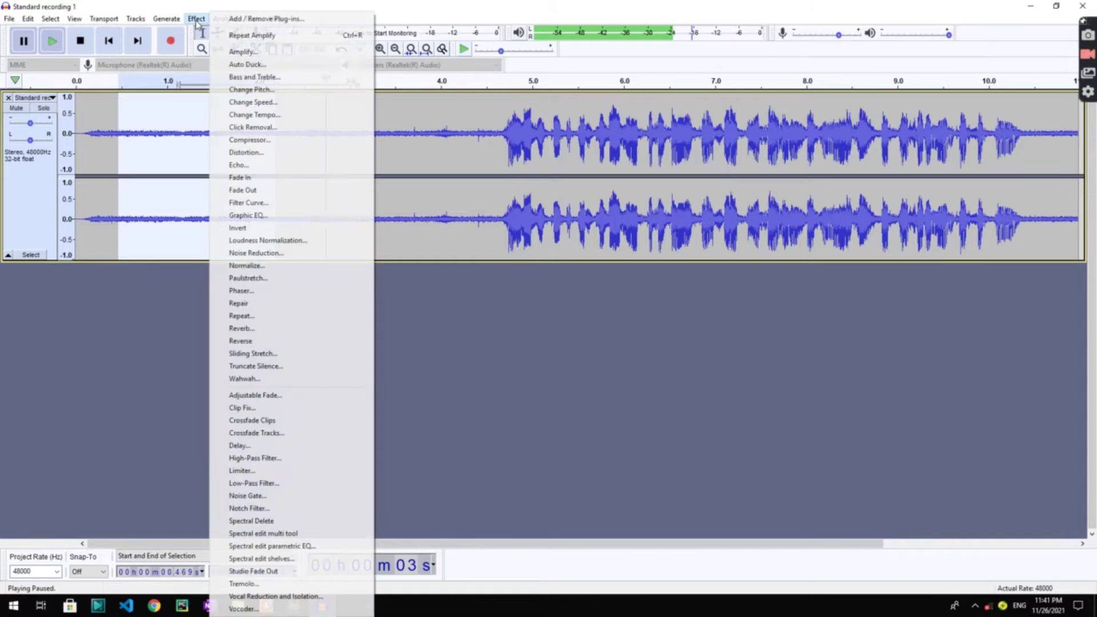
click(260, 252)
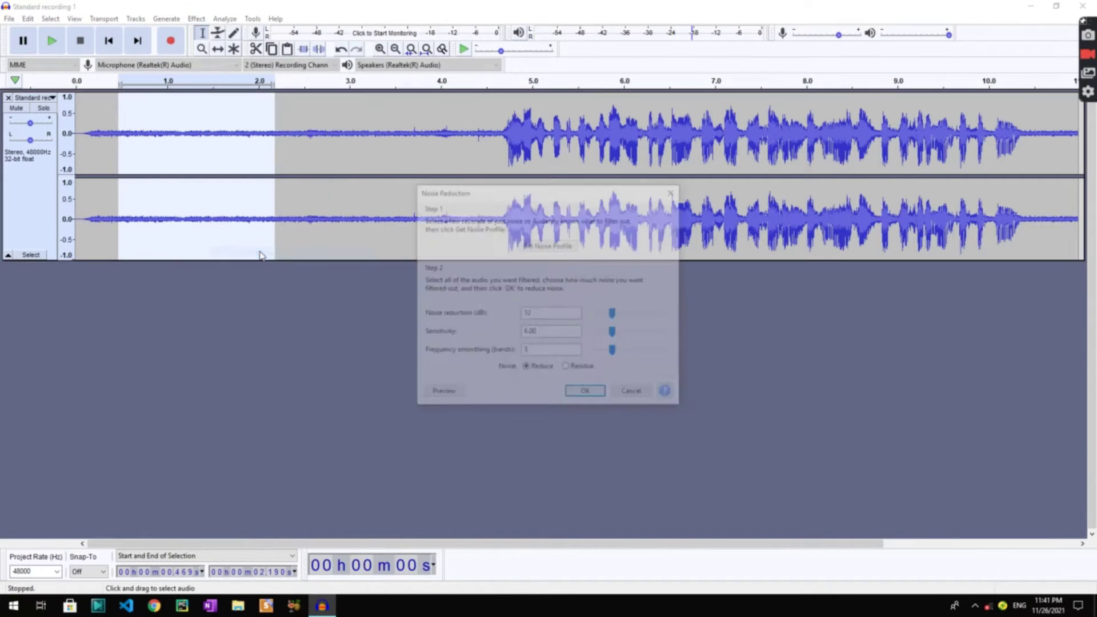
click(541, 246)
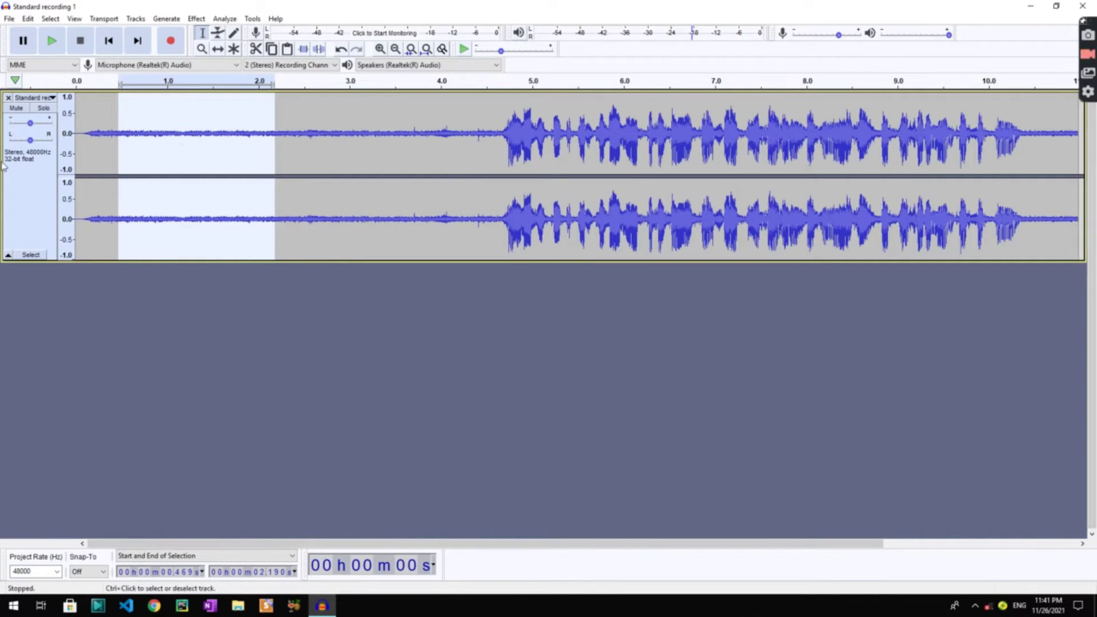
- Select the whole track and apply Noise Reduction at 12 dB, sensitivity 6.00 and 3 frequency smoothing bands
click(26, 207)
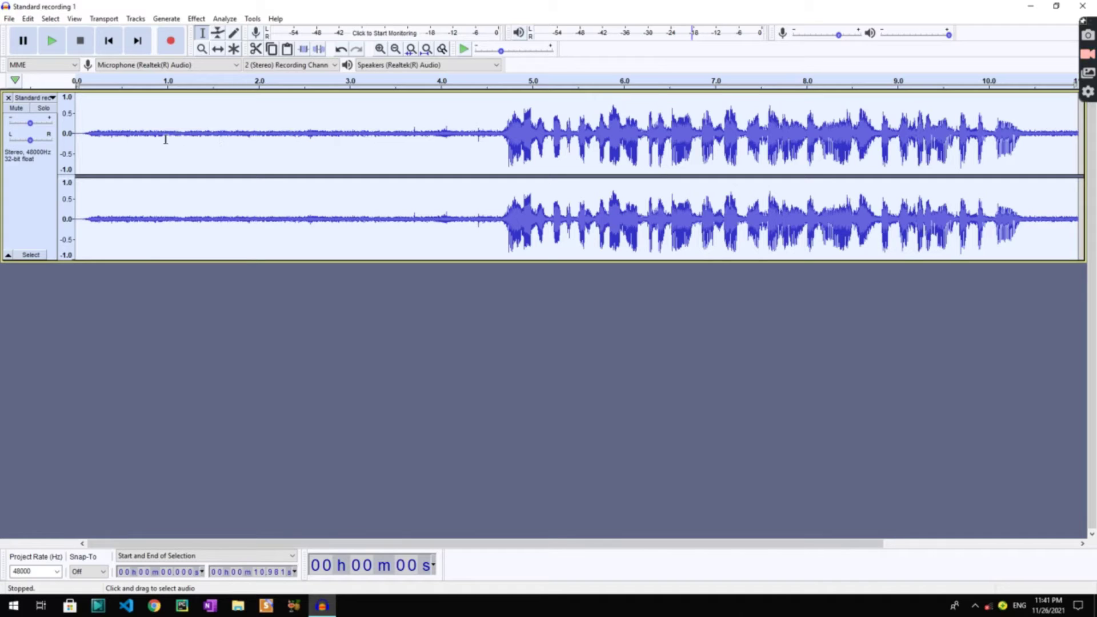
drag(136, 135, 271, 136)
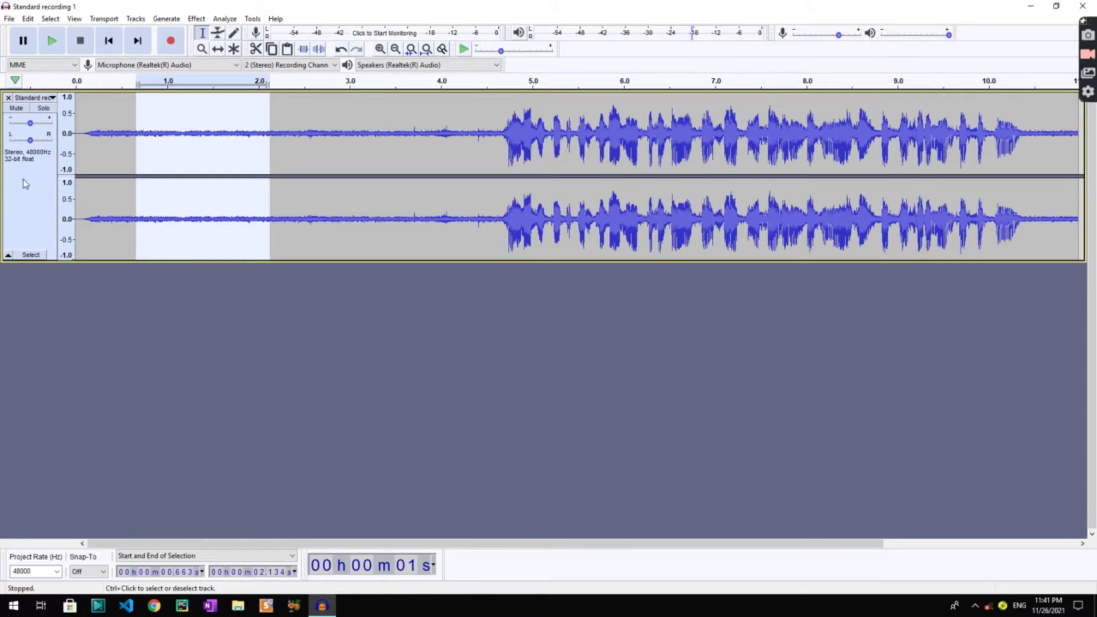
click(30, 199)
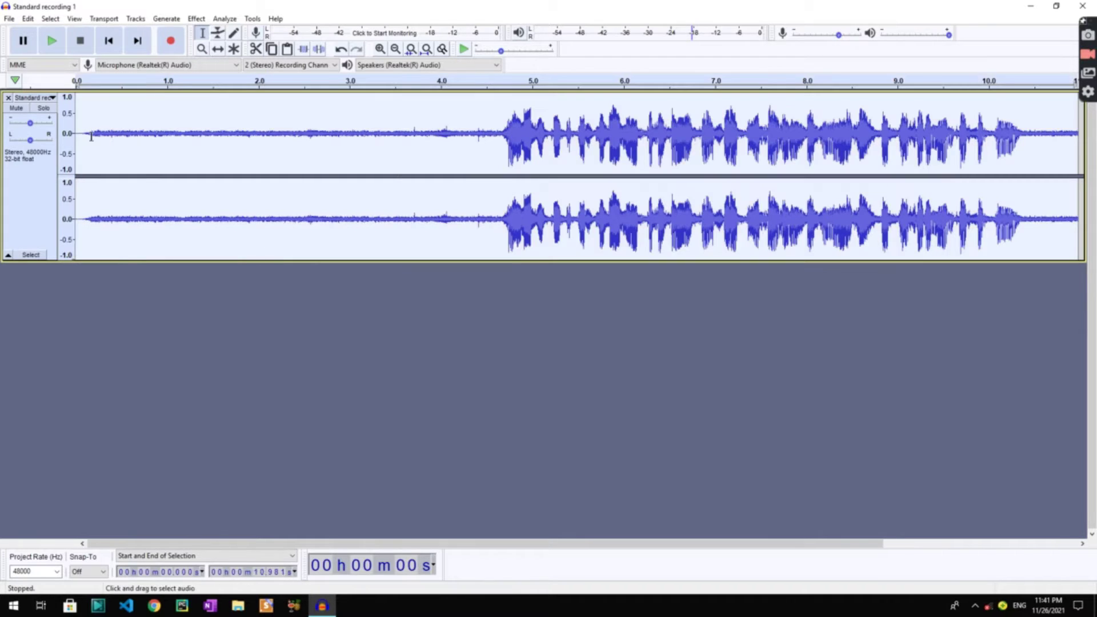
click(196, 19)
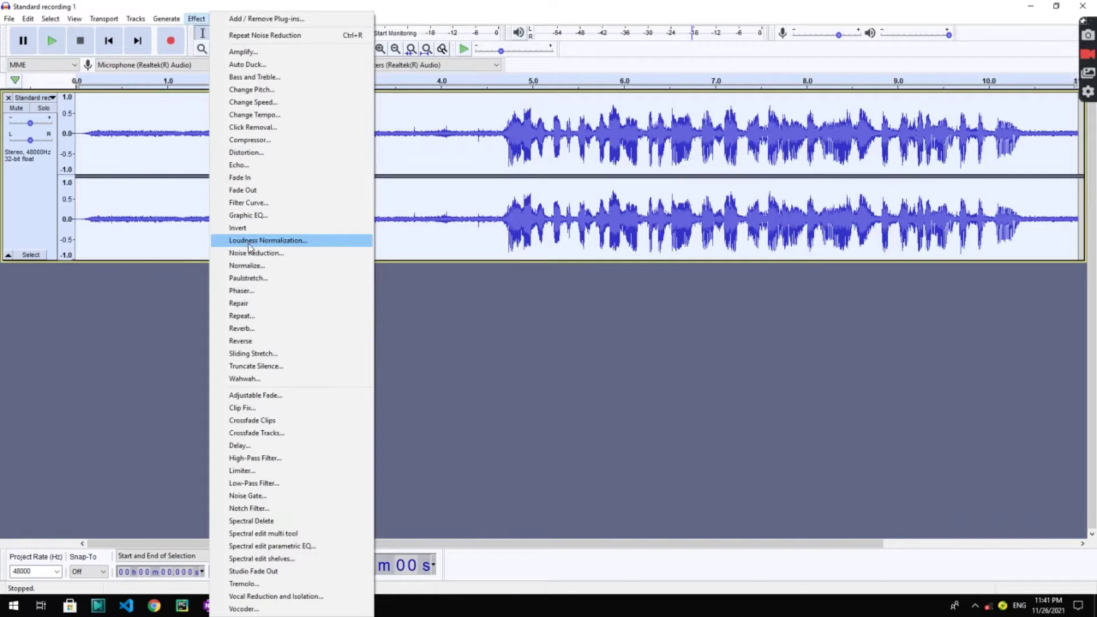
click(251, 253)
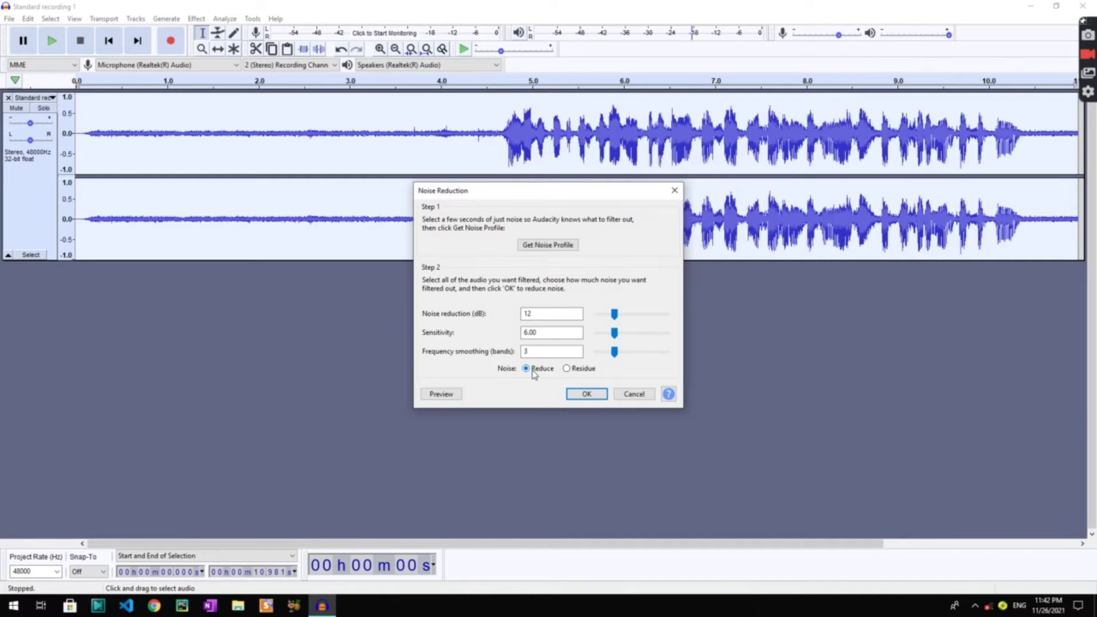
click(574, 397)
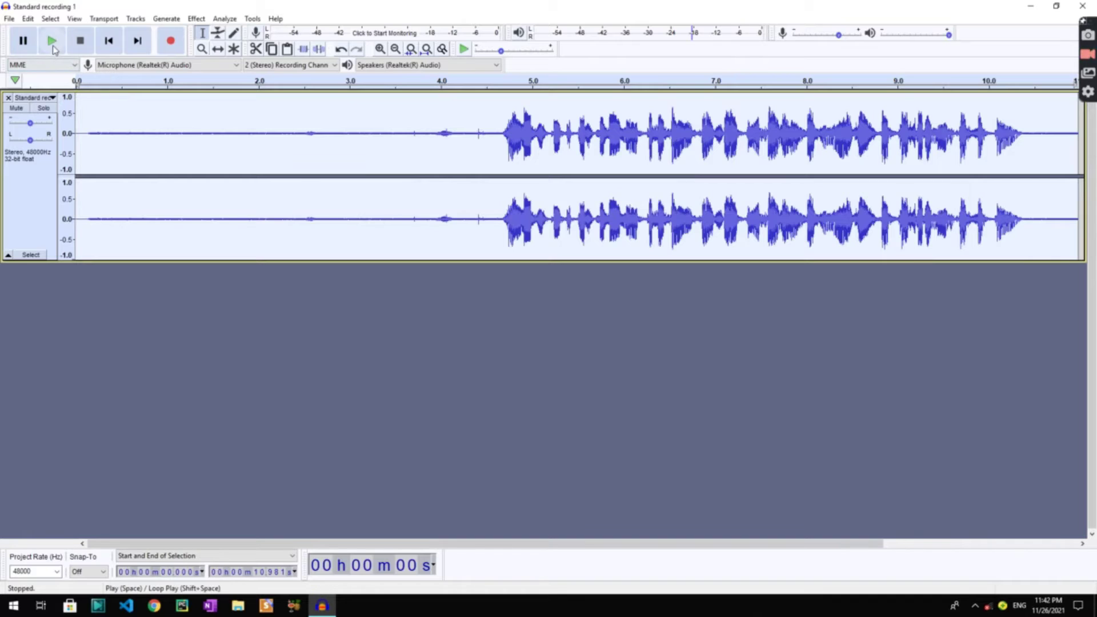
- Play the noise-reduced track from the start and pause at about 5 seconds
click(53, 47)
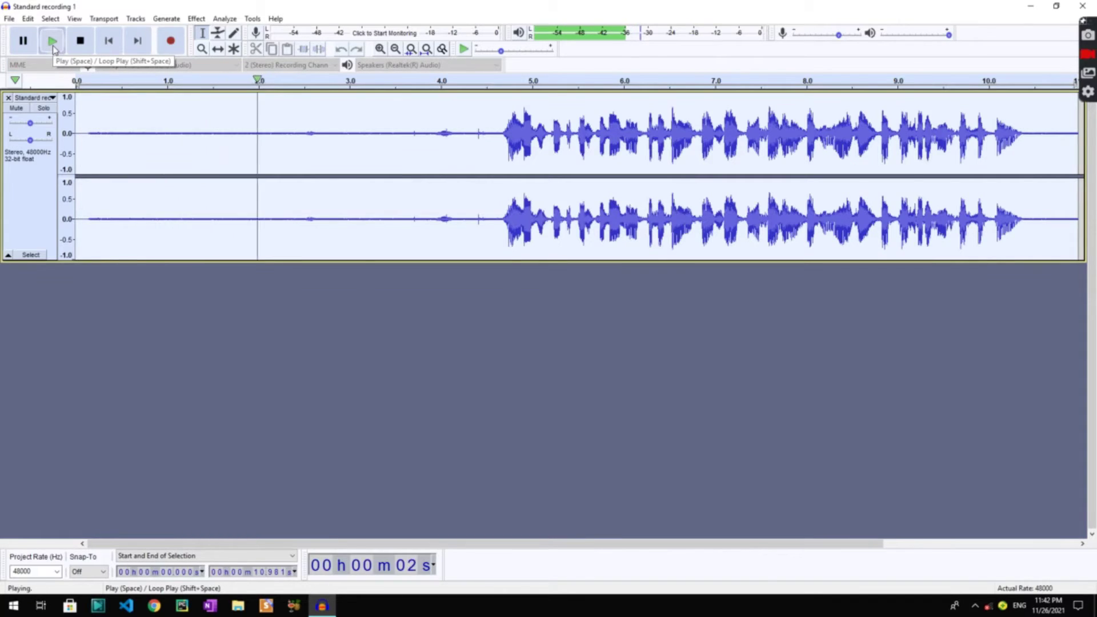
click(23, 41)
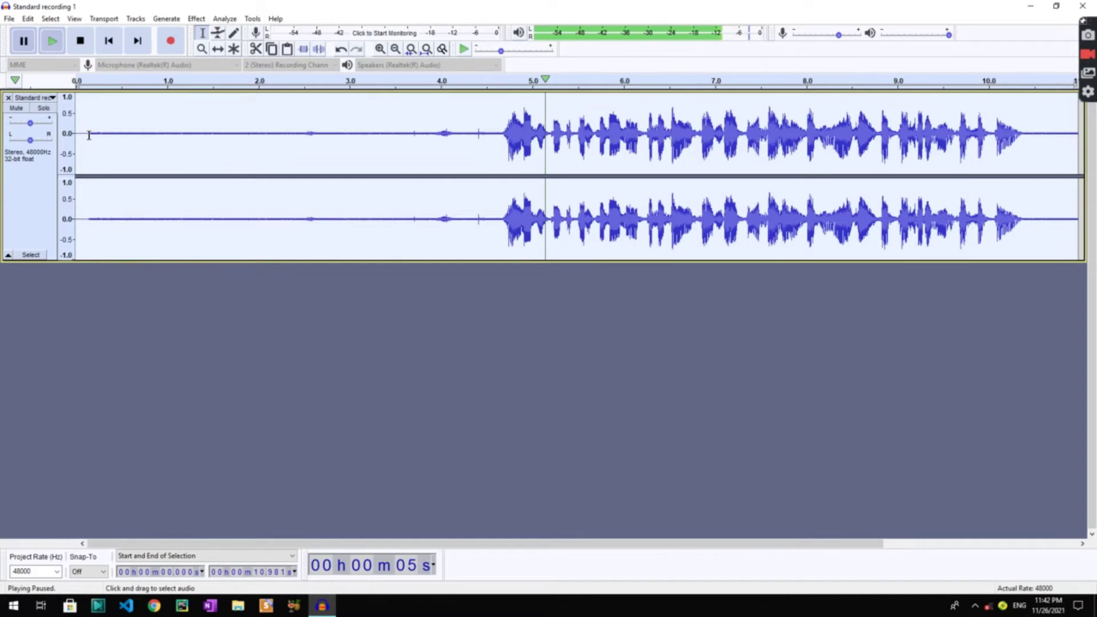
- Capture a second noise profile from the quiet passage between about 0.15 and 2.40 seconds
drag(89, 136, 291, 159)
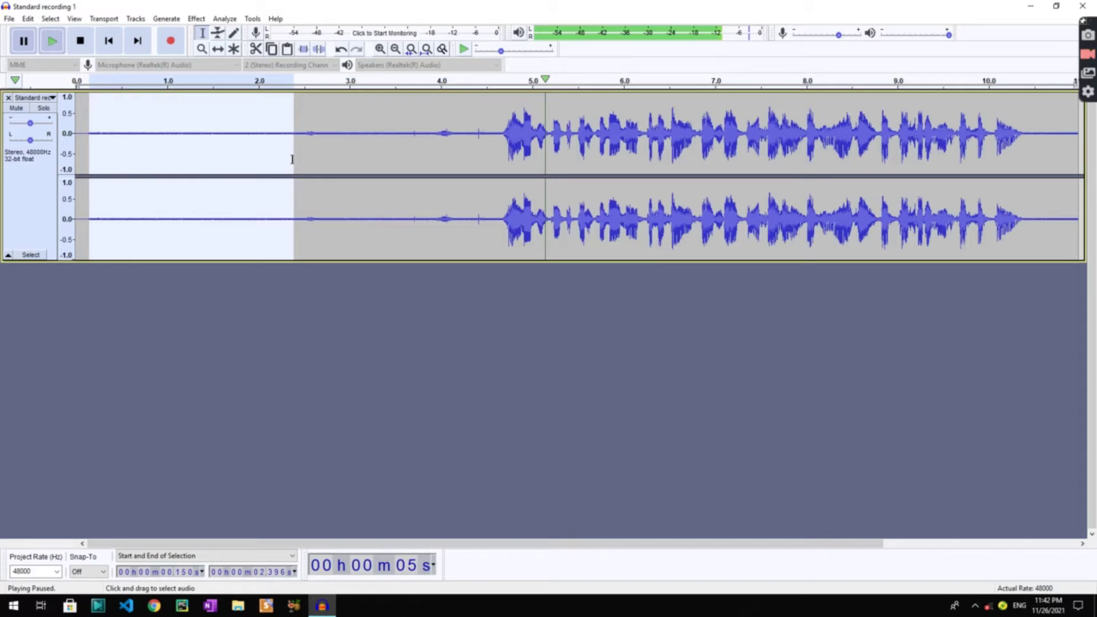
click(197, 18)
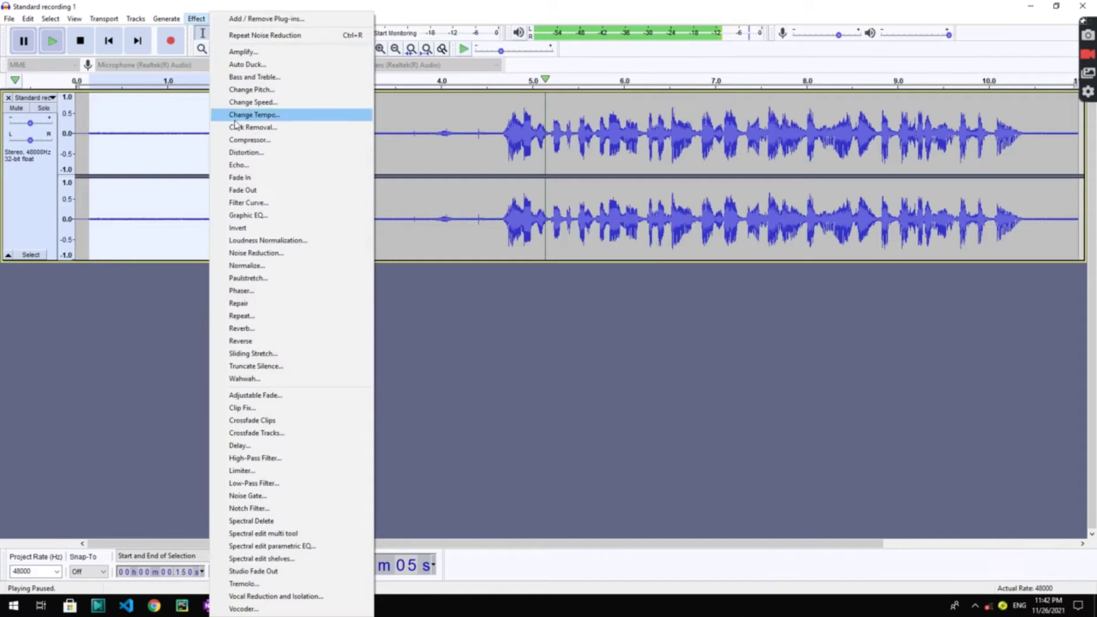
click(254, 252)
click(530, 247)
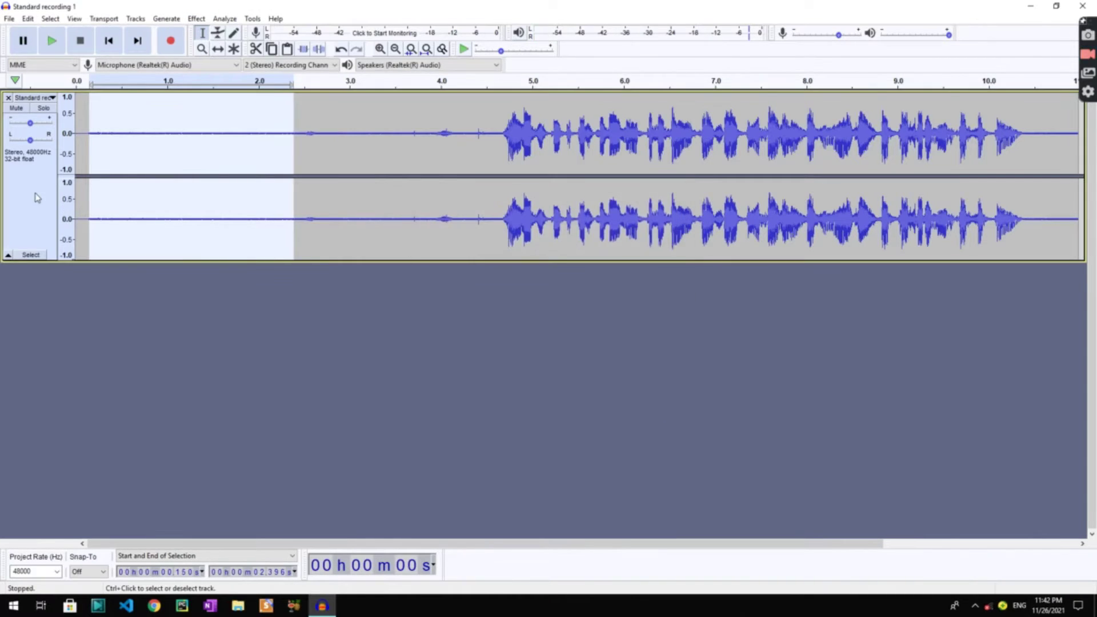
- Apply Noise Reduction to the entire track a second time with the 12 dB, 6.00 and 3-band settings
click(37, 197)
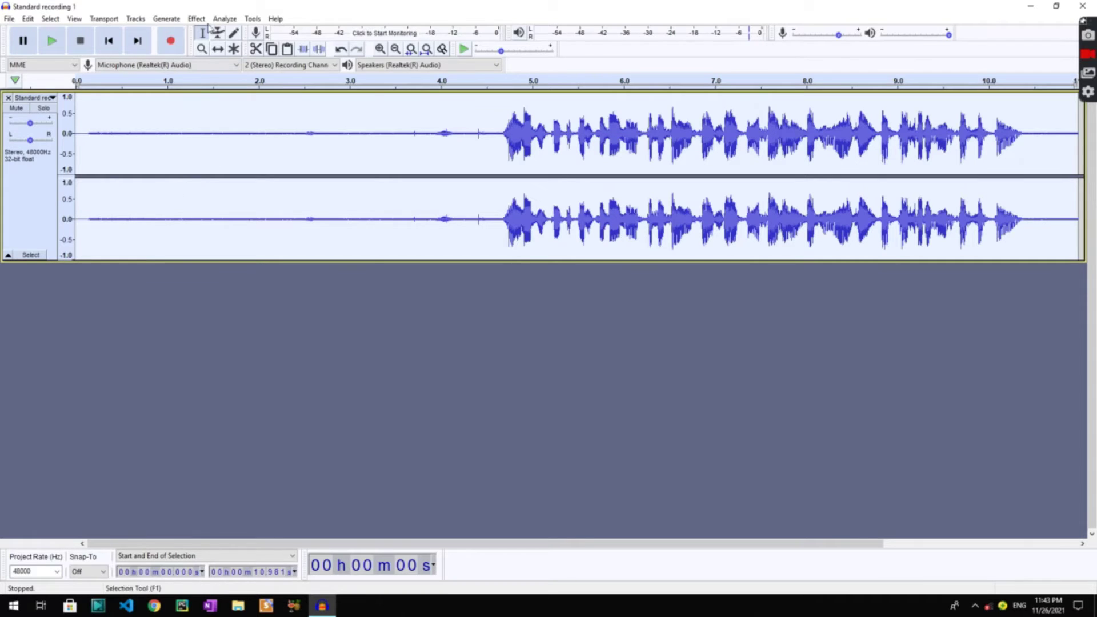
click(196, 18)
click(250, 253)
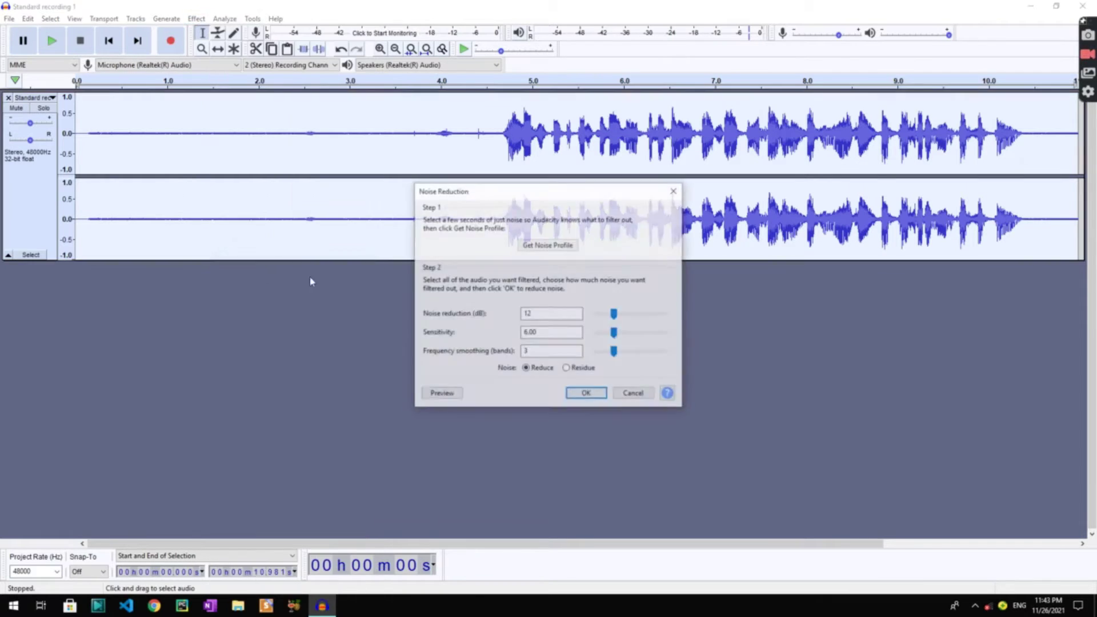
click(579, 395)
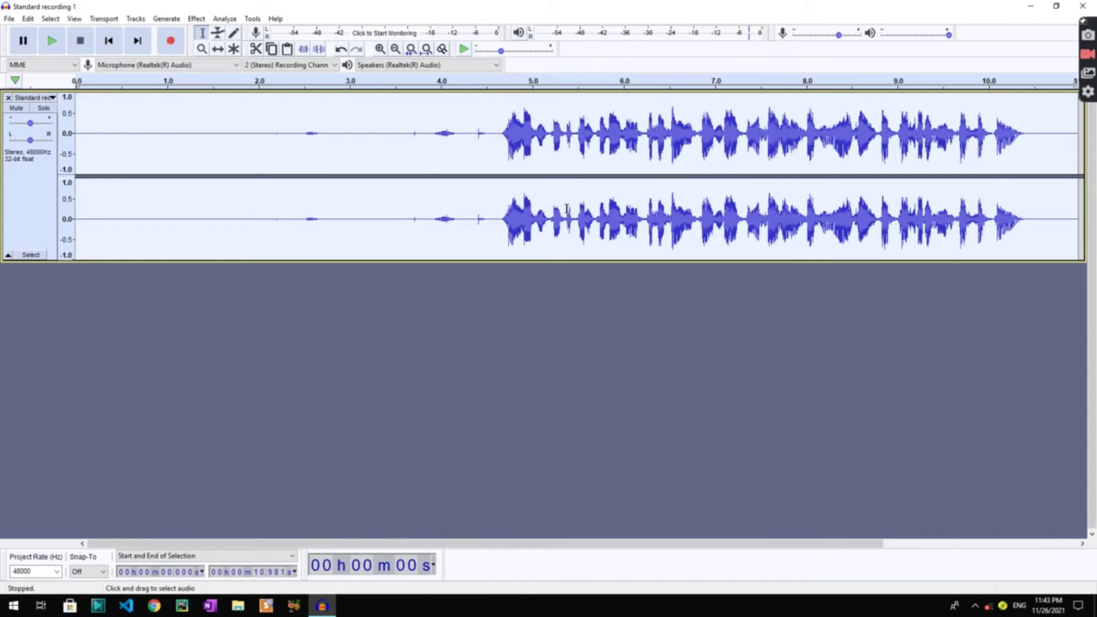
- Play the cleaned recording through to about 10 seconds to check the speech, and pause playback
key(space)
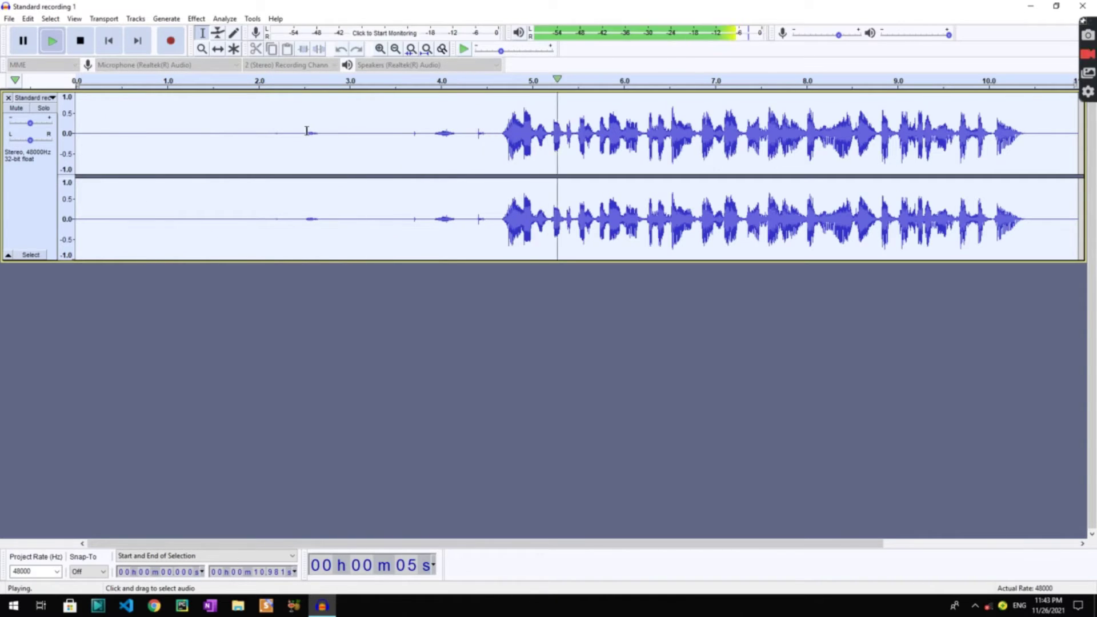
click(24, 40)
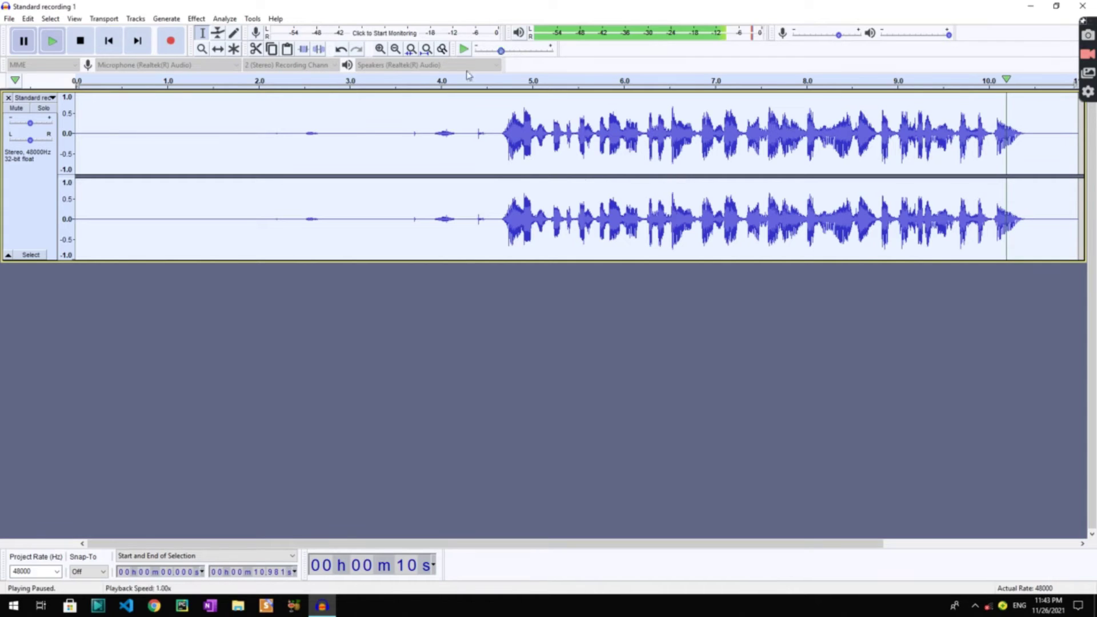
- Apply the Filter Curve EQ to the whole track with the Bass Boost factory preset
click(196, 18)
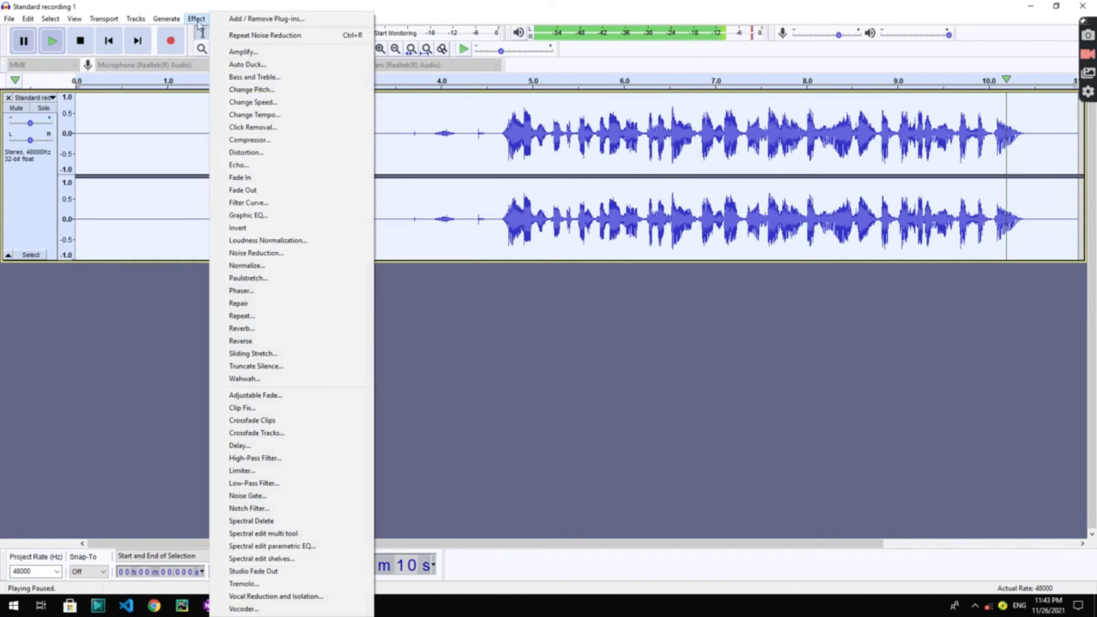
click(262, 204)
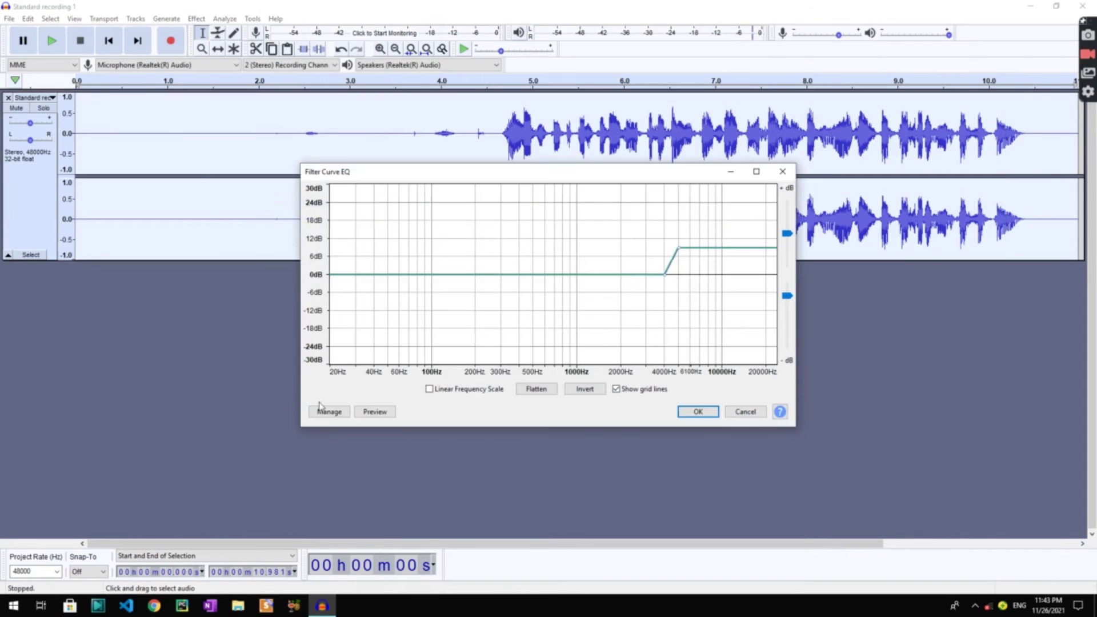
click(326, 412)
mouse_move(351, 467)
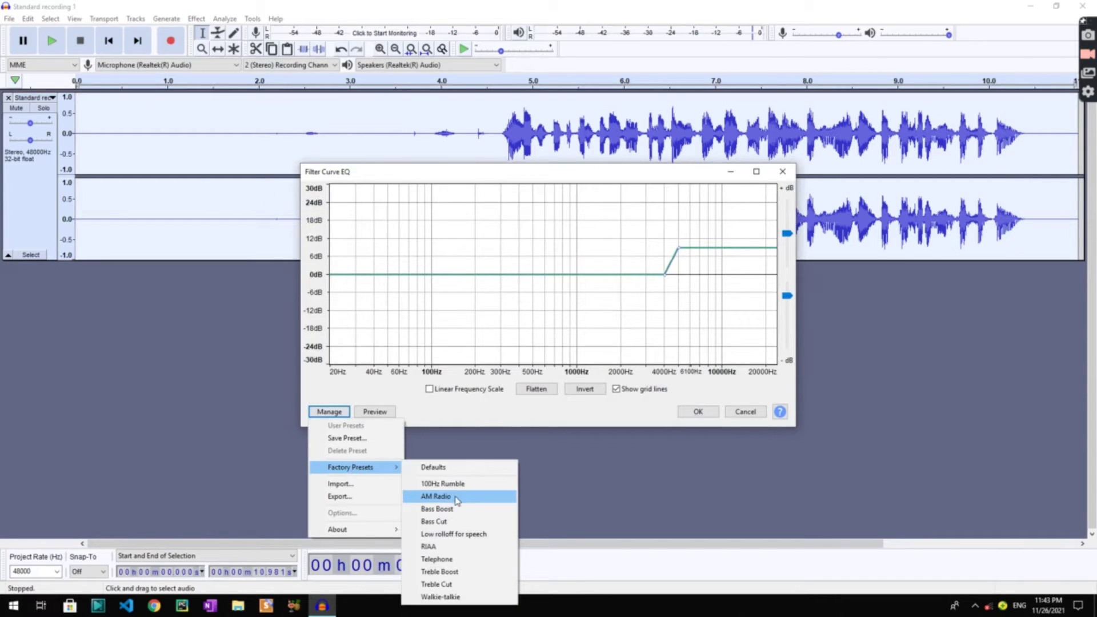
click(456, 509)
click(697, 411)
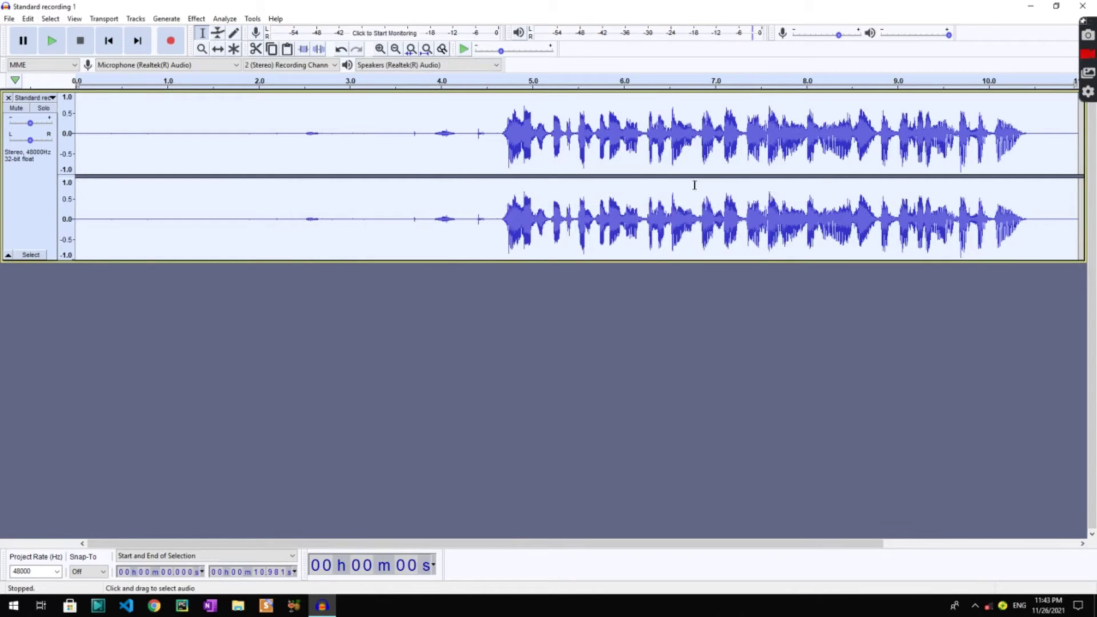
- Apply the Filter Curve EQ to the whole track with the Treble Boost factory preset
click(195, 19)
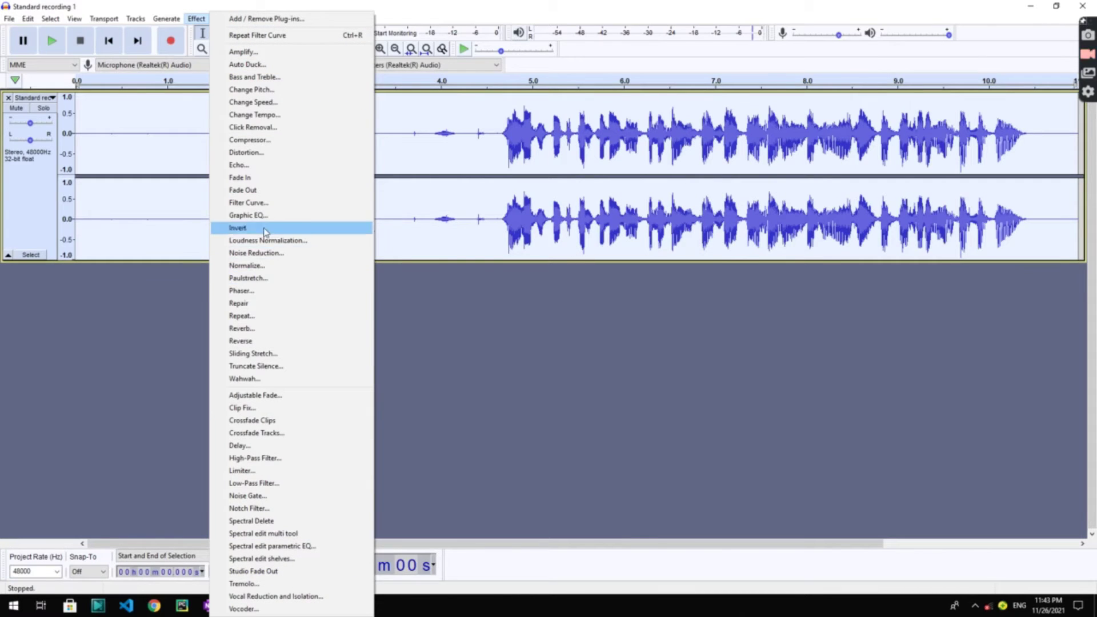
click(268, 203)
click(330, 411)
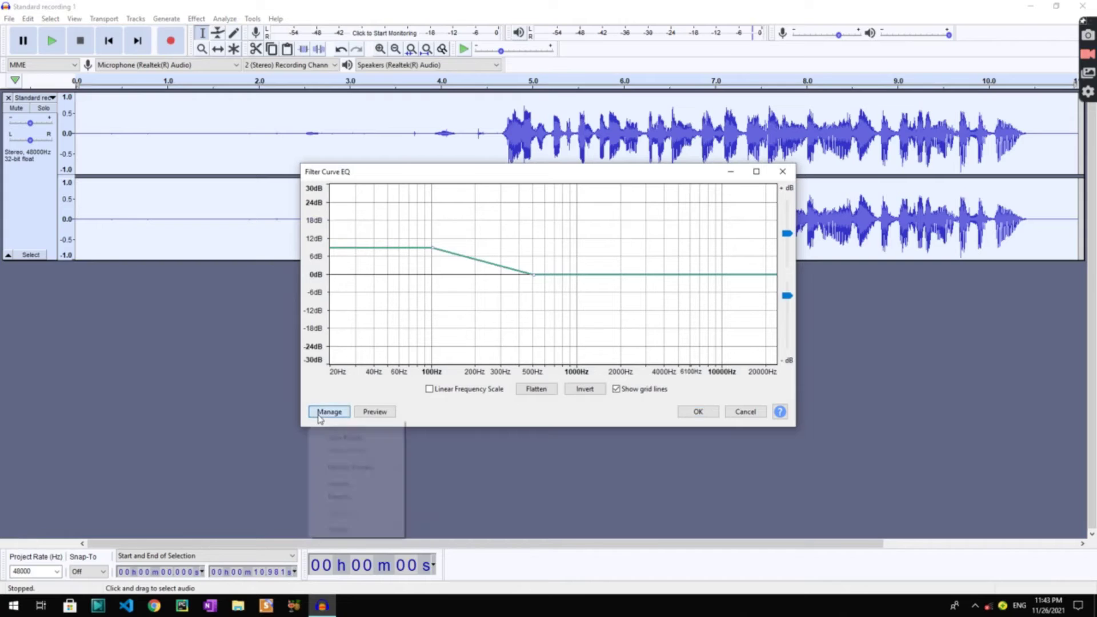
mouse_move(338, 471)
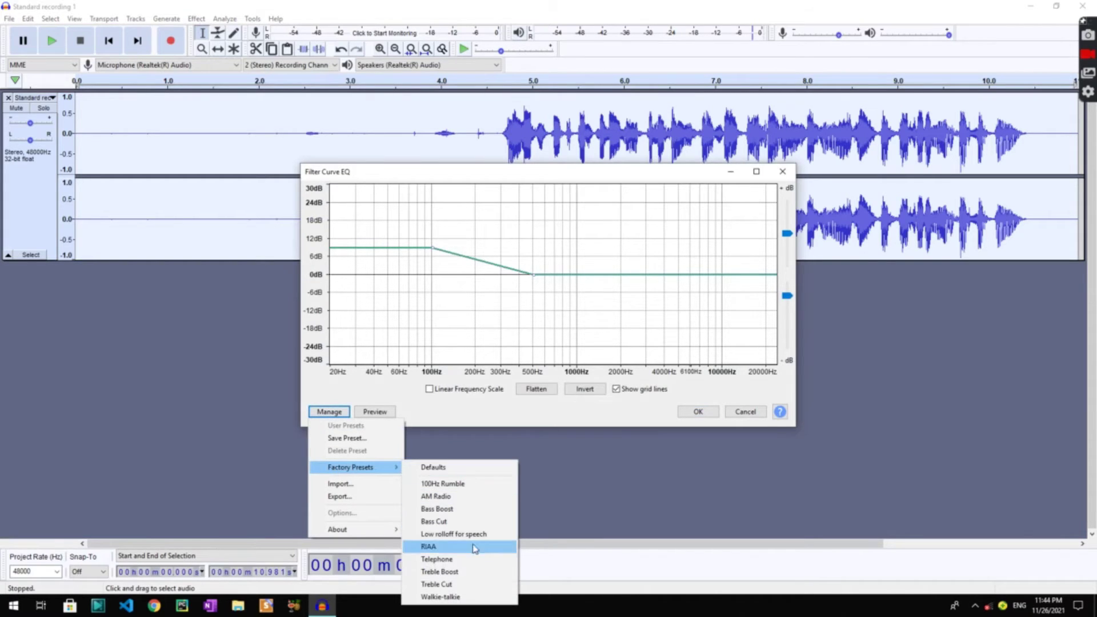
click(474, 576)
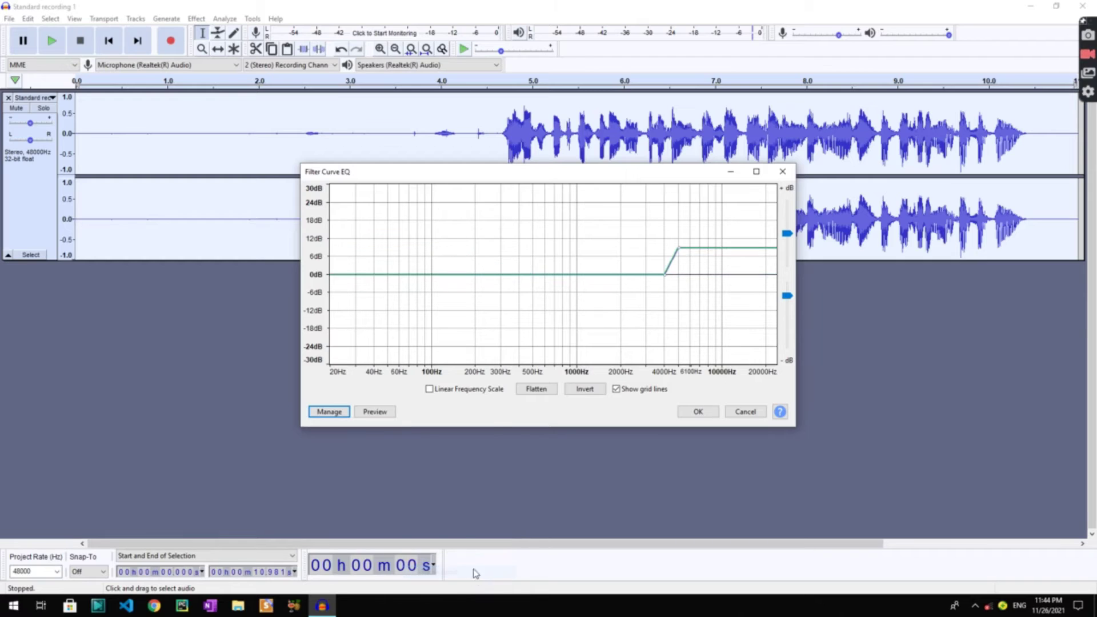
click(695, 412)
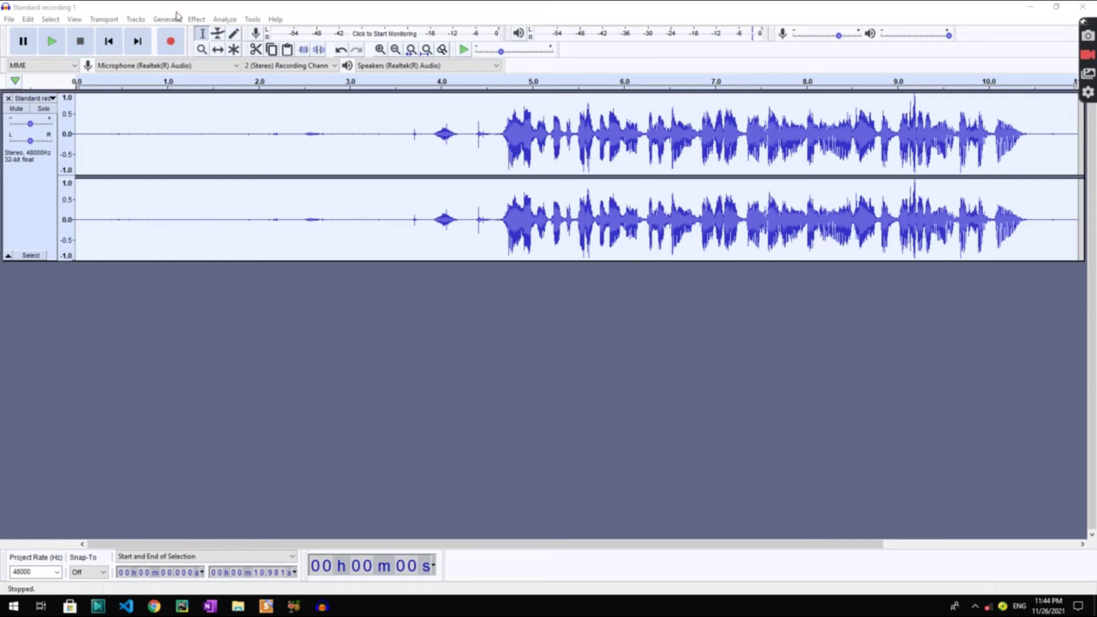
- Try a second pass of the Treble Boost filter curve on the whole track, and undo it
click(23, 202)
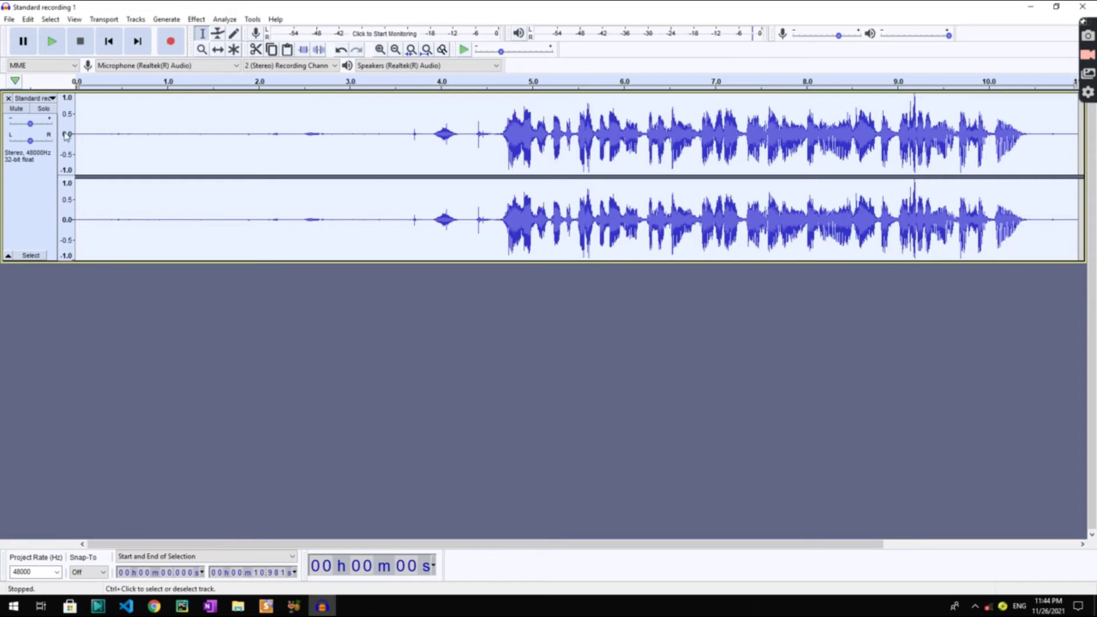
click(195, 19)
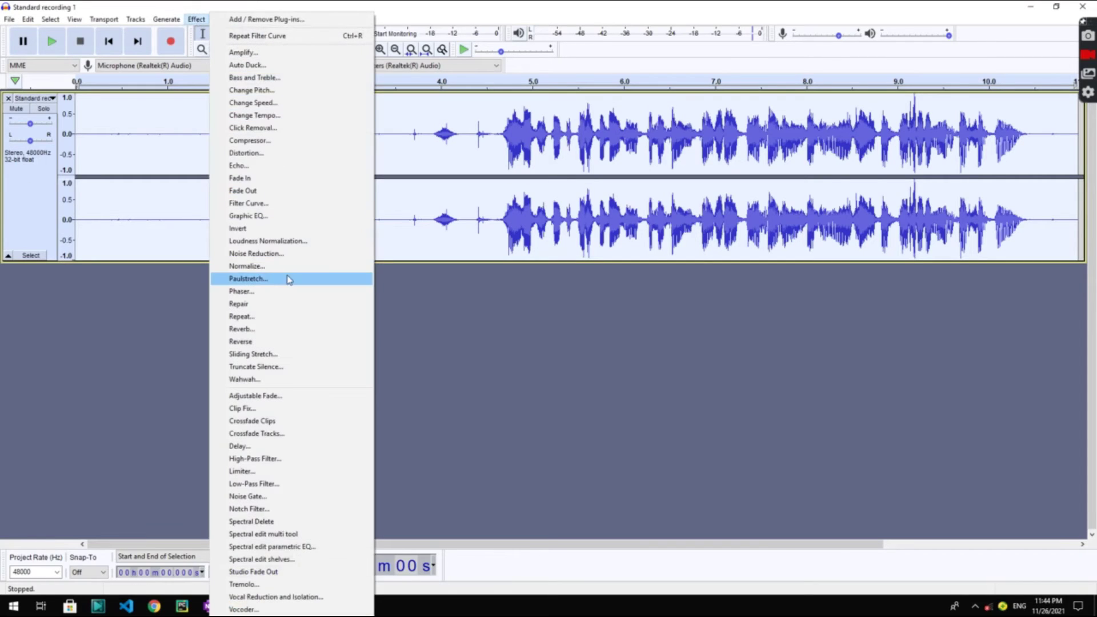
click(277, 203)
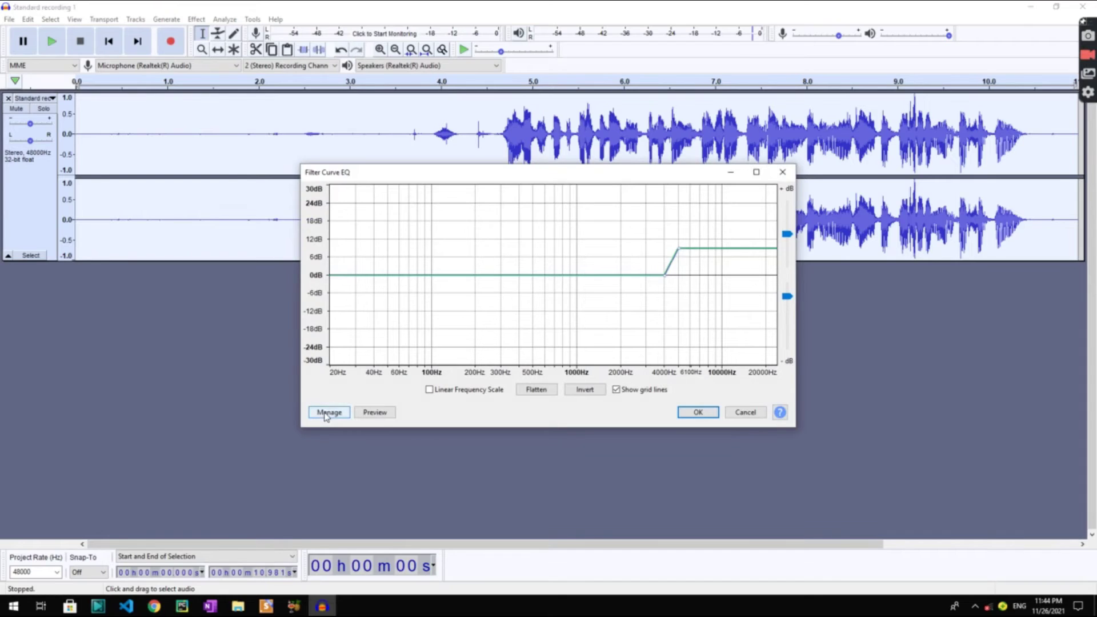
click(325, 414)
mouse_move(351, 467)
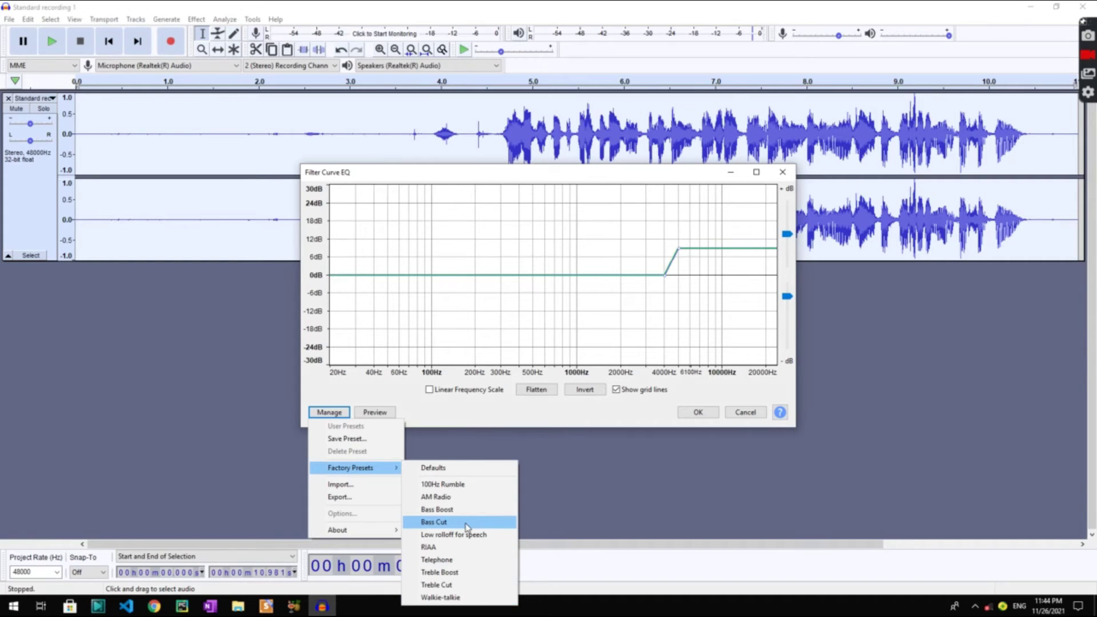
click(698, 412)
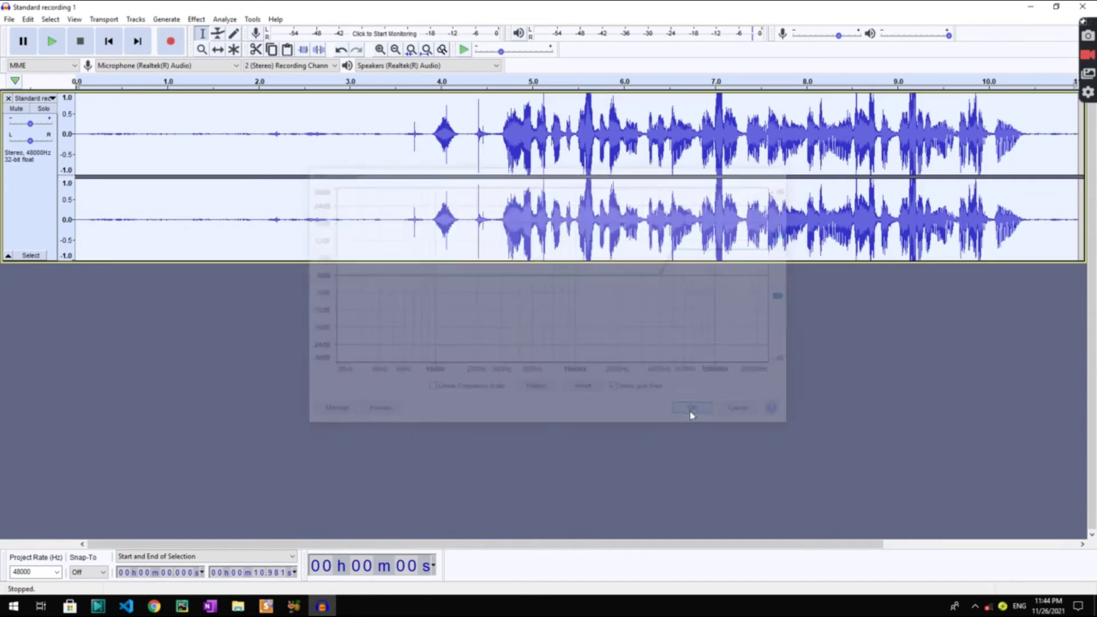
click(341, 51)
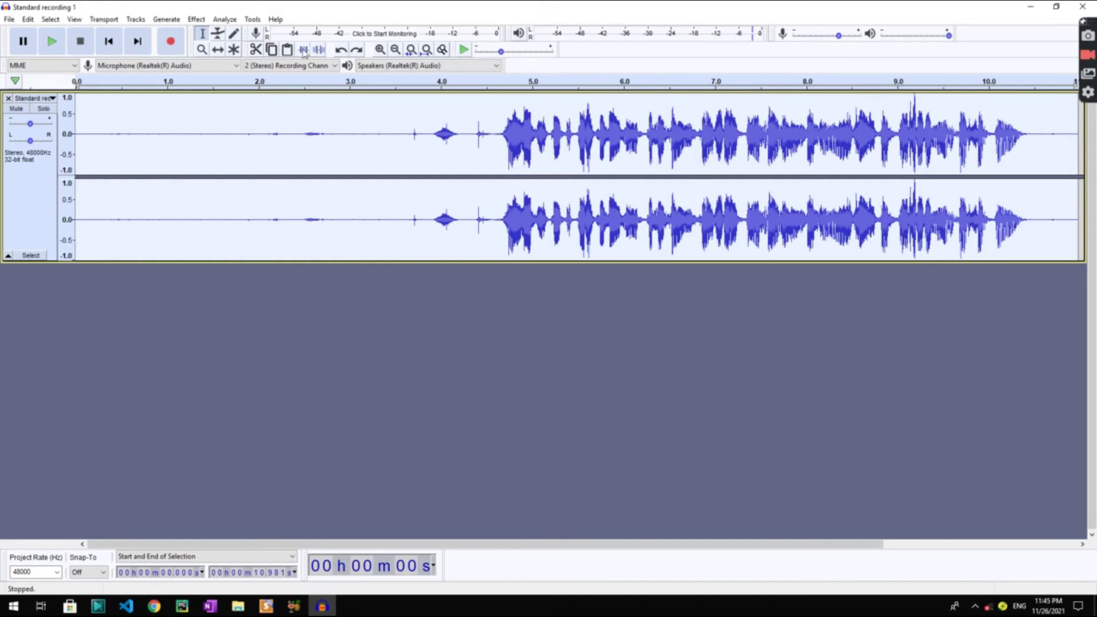
- Amplify the whole track to a new peak amplitude of -0.0 dB with clipping not allowed
click(196, 19)
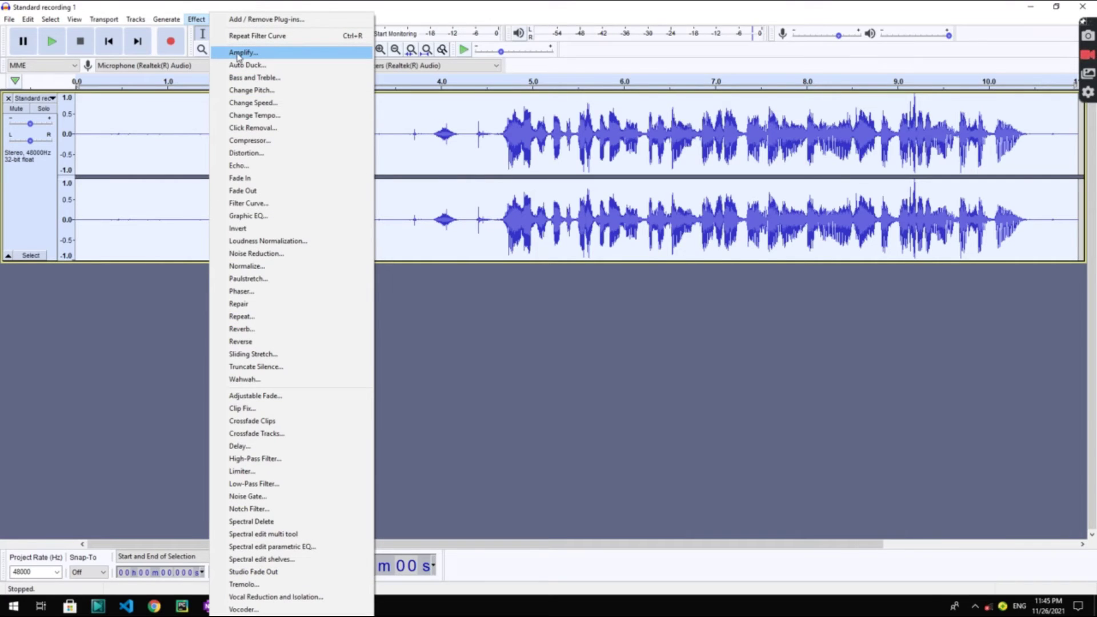
click(239, 53)
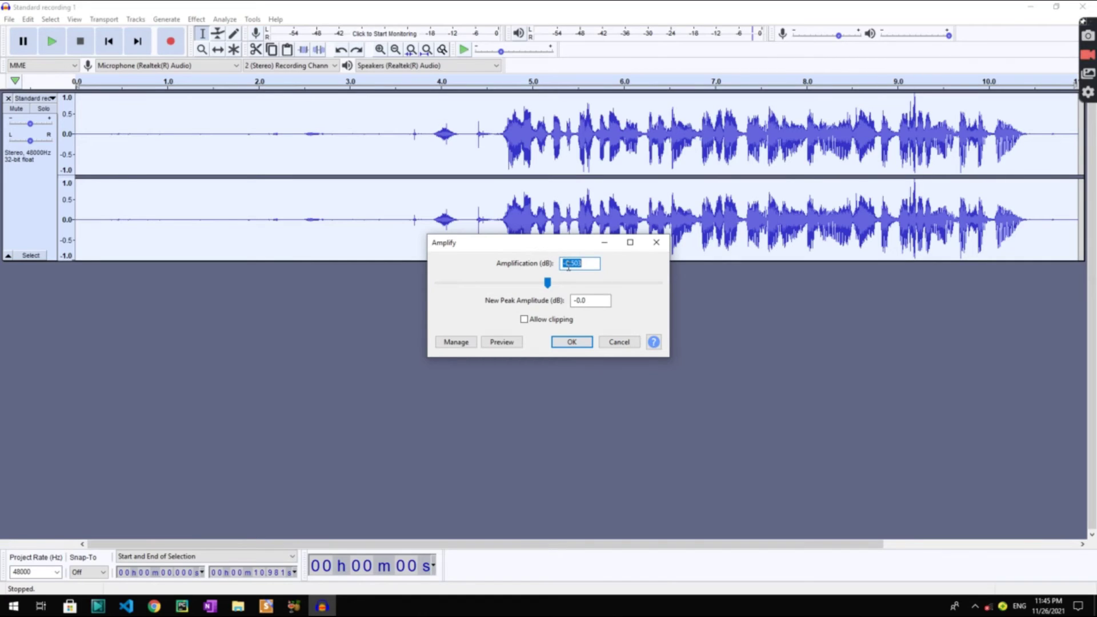
click(574, 347)
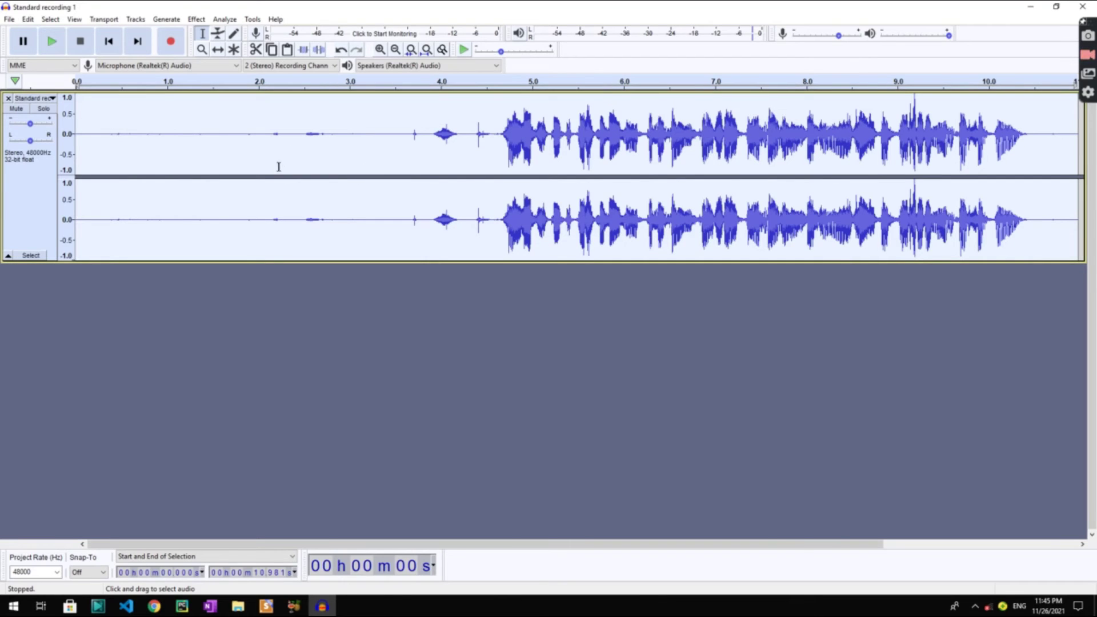
- Normalize the track's peak amplitude to -1.0 dB with DC offset removal on and independent stereo channel normalization off
click(197, 19)
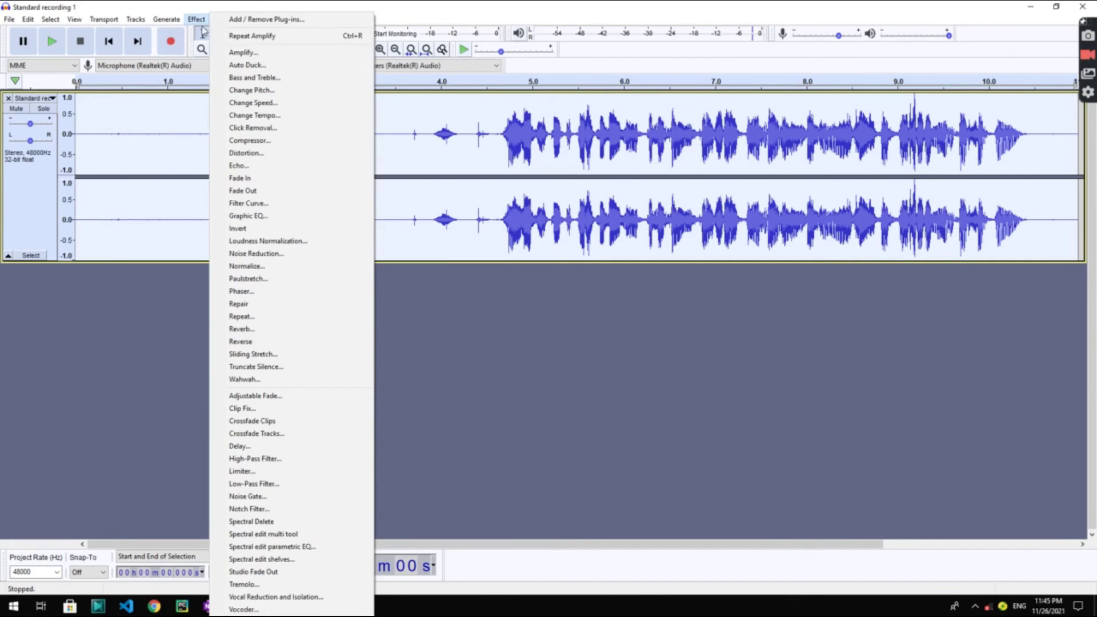
click(247, 265)
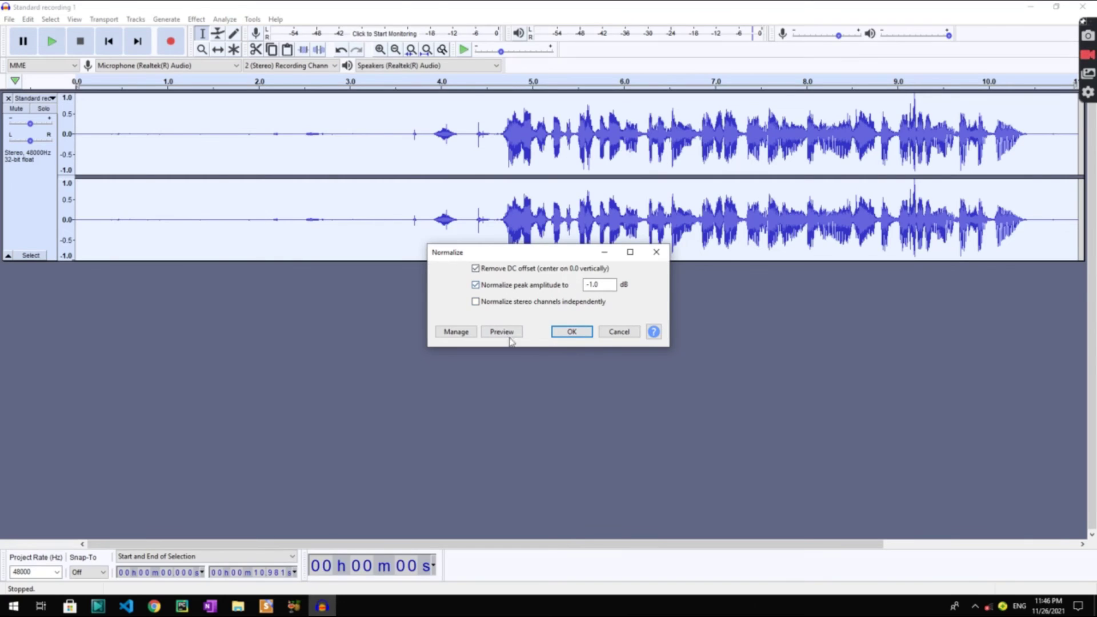
click(580, 333)
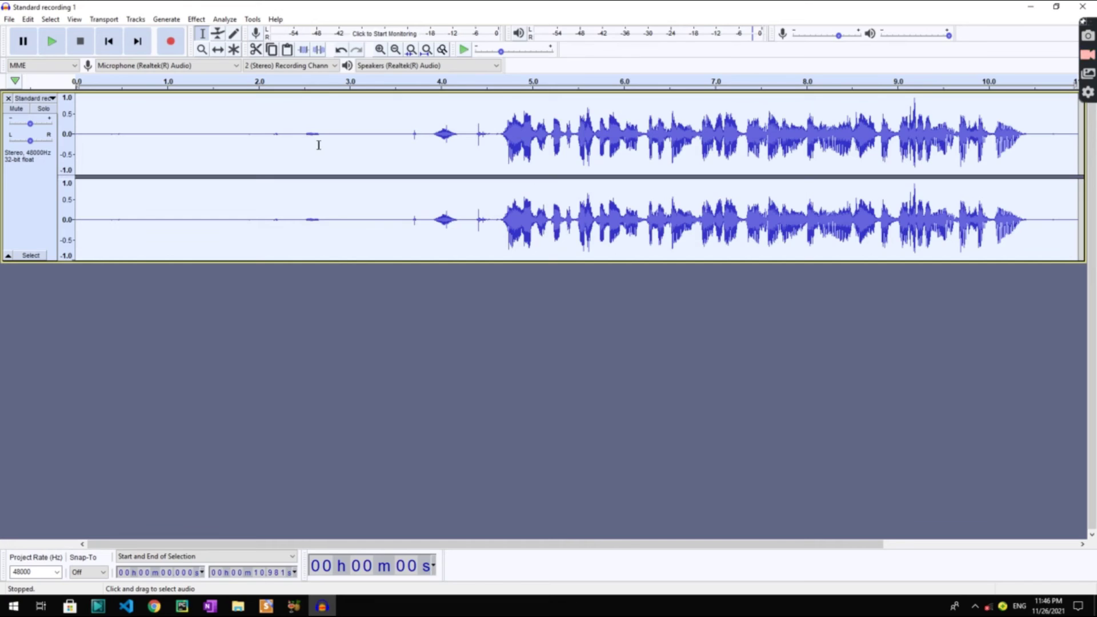
- Export the track as MP3 "Standard recording 1" in Music at Insane, 320 kbps, Joint Stereo, overwriting the existing file and leaving the metadata tags empty
click(9, 19)
mouse_move(43, 108)
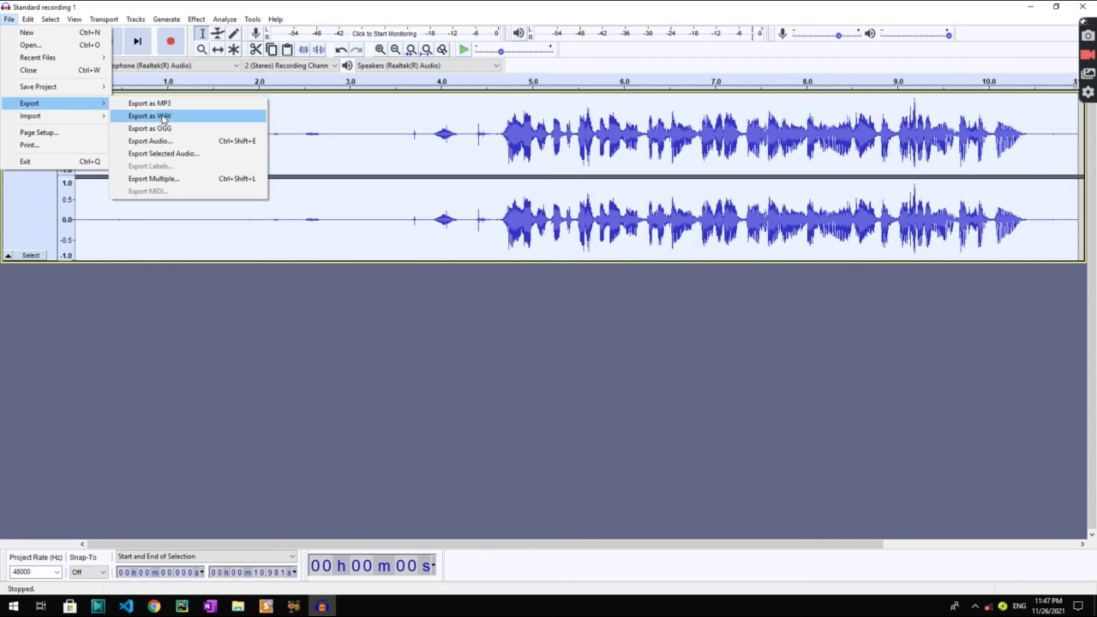
click(203, 108)
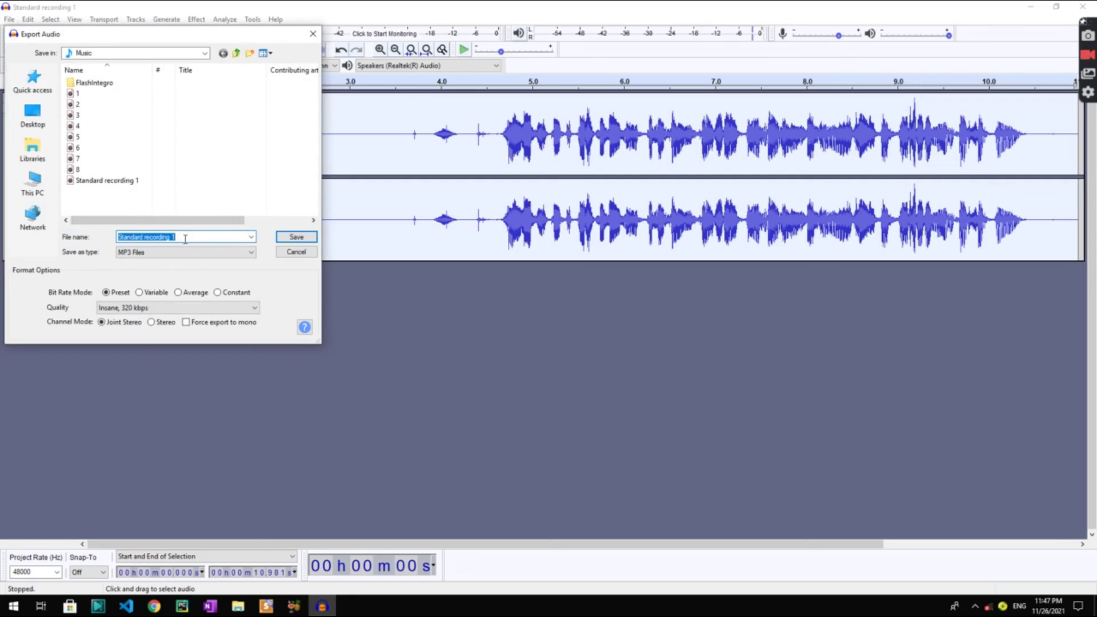
click(296, 237)
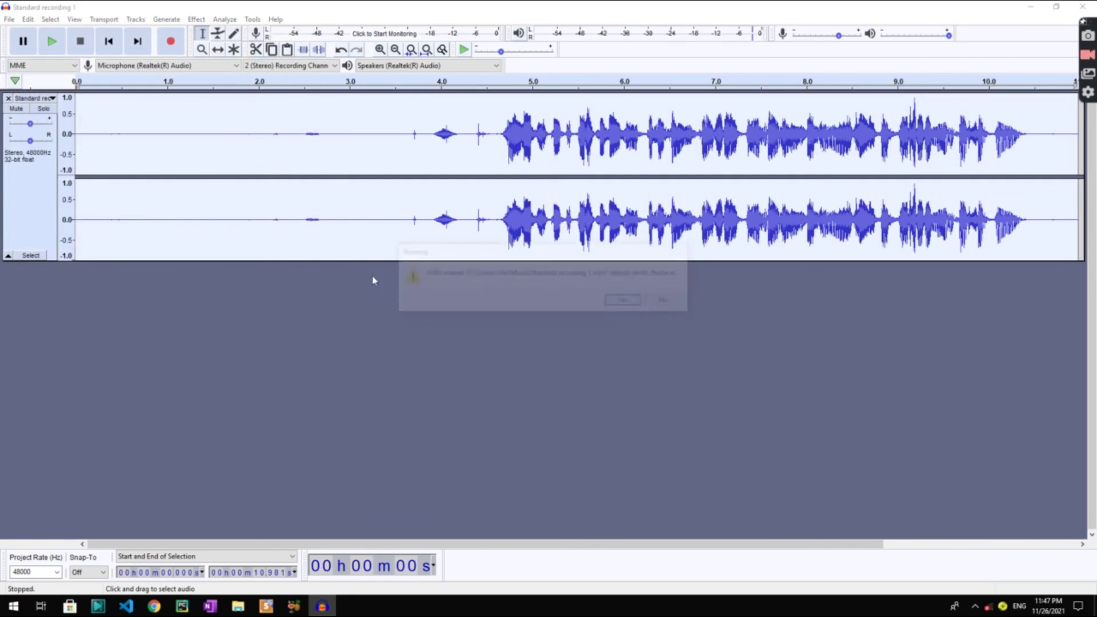
click(617, 305)
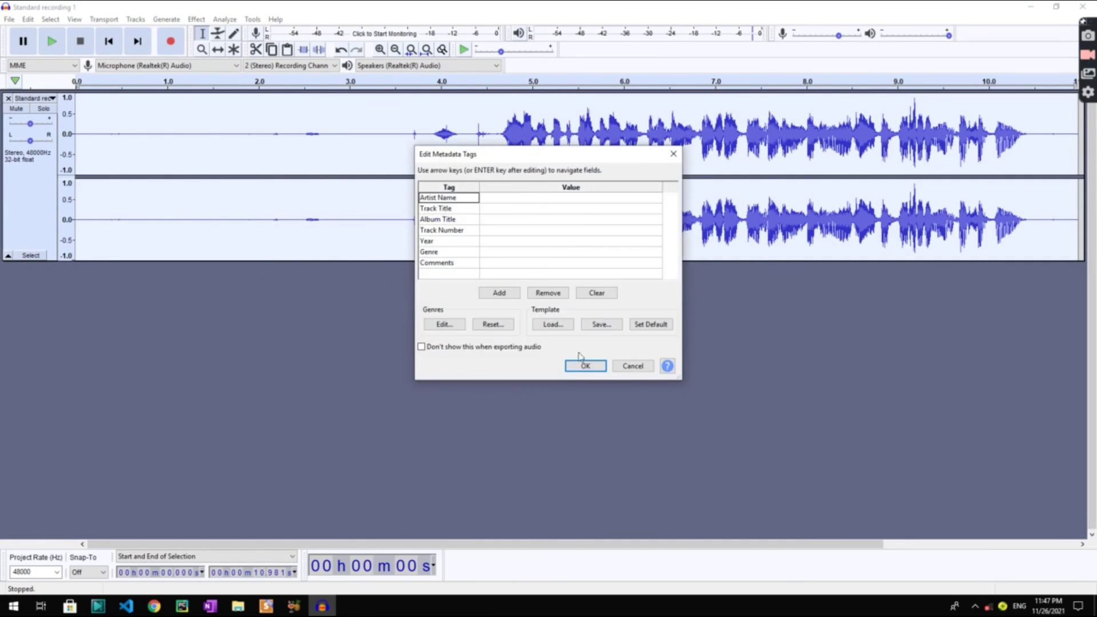
click(574, 368)
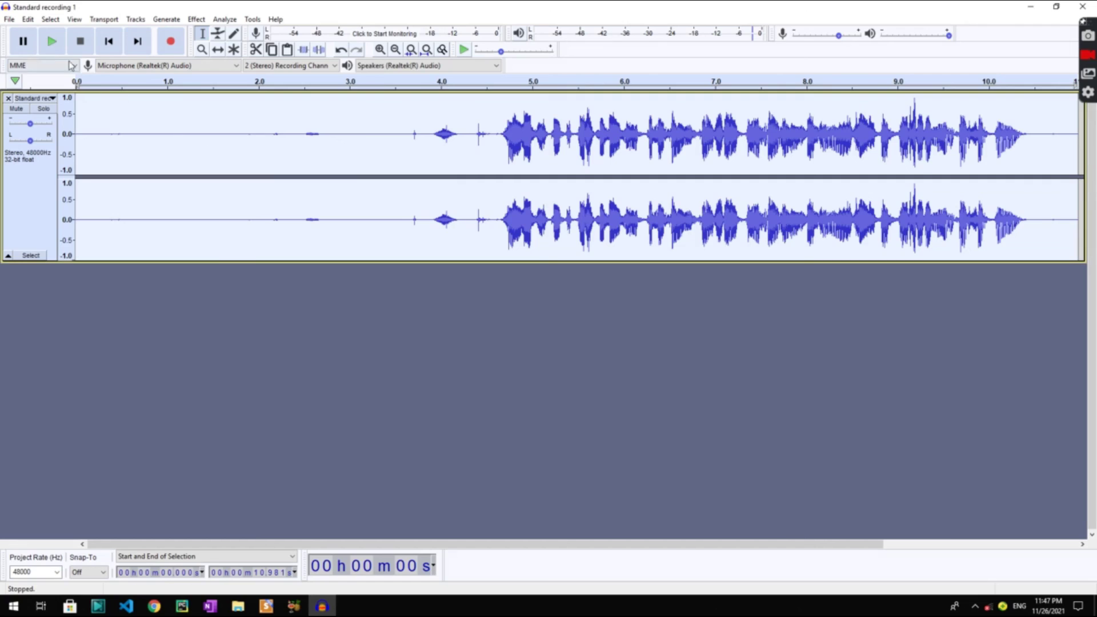
- Play the finished recording from the beginning to check how it sounds
click(51, 42)
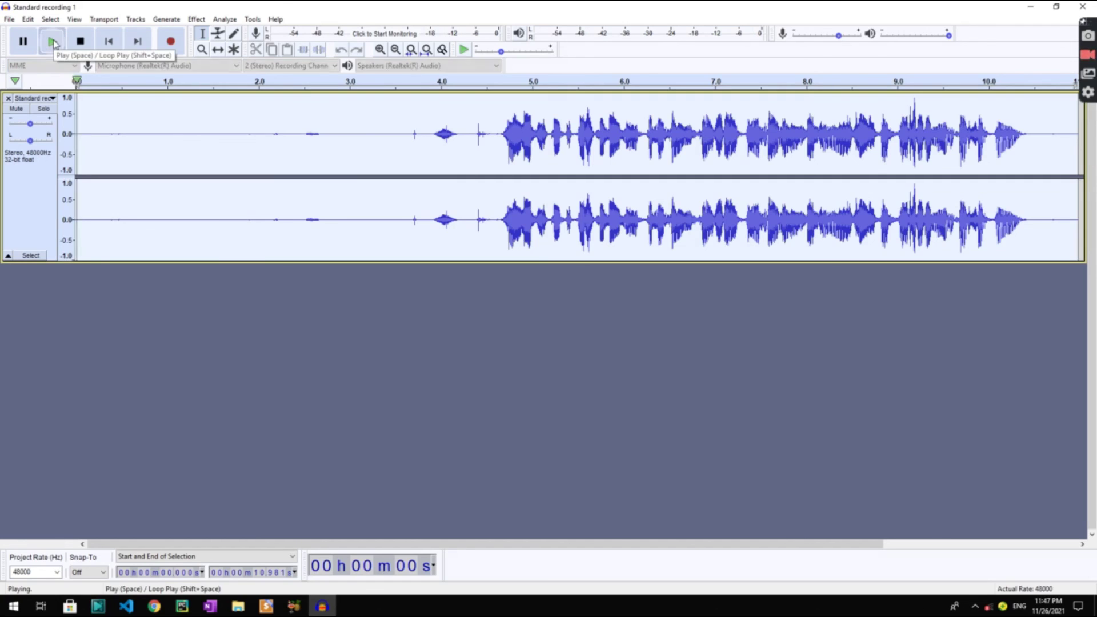